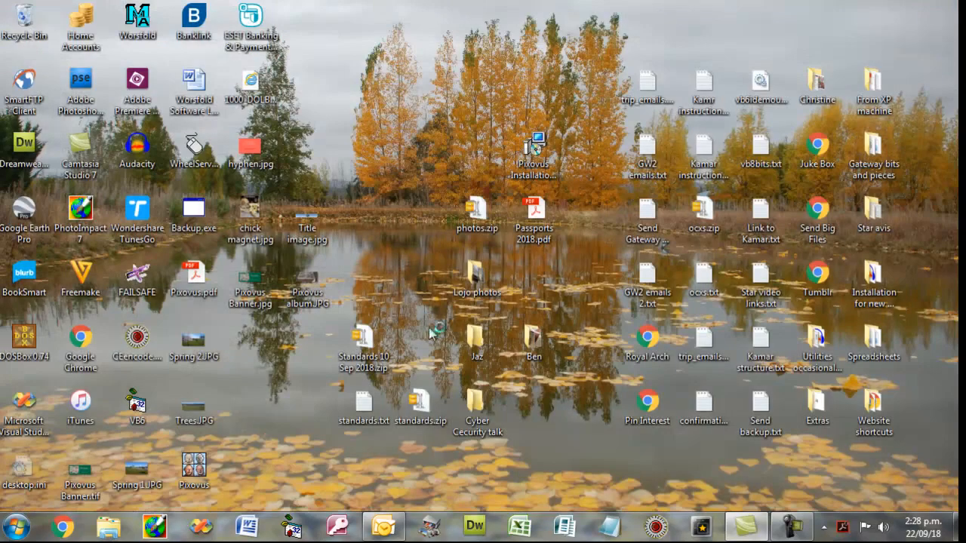
Open Pixovus, start a new portrait photage and save it as Jaz.tif in the Pictures folder.
{"action": "double_click", "coordinate": [197, 465]}
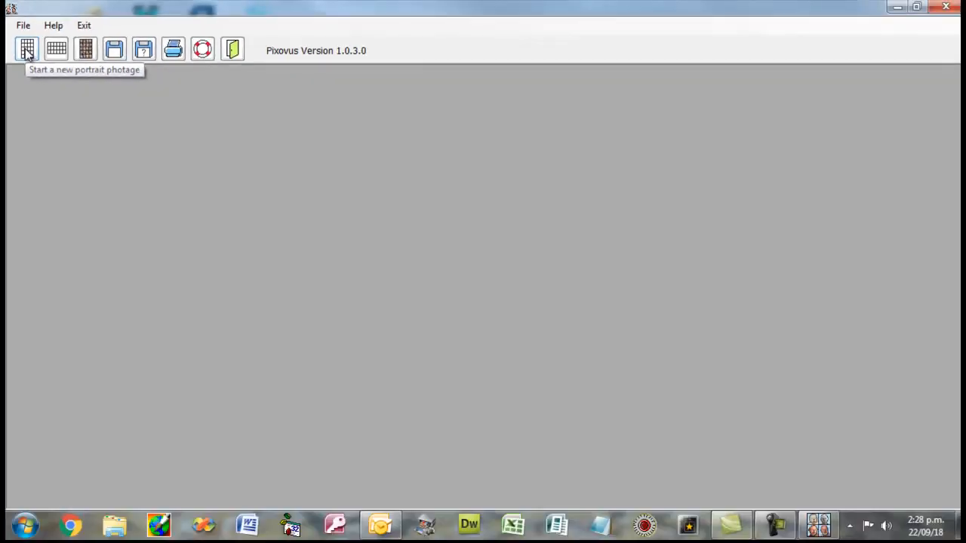
{"action": "left_click", "coordinate": [27, 50]}
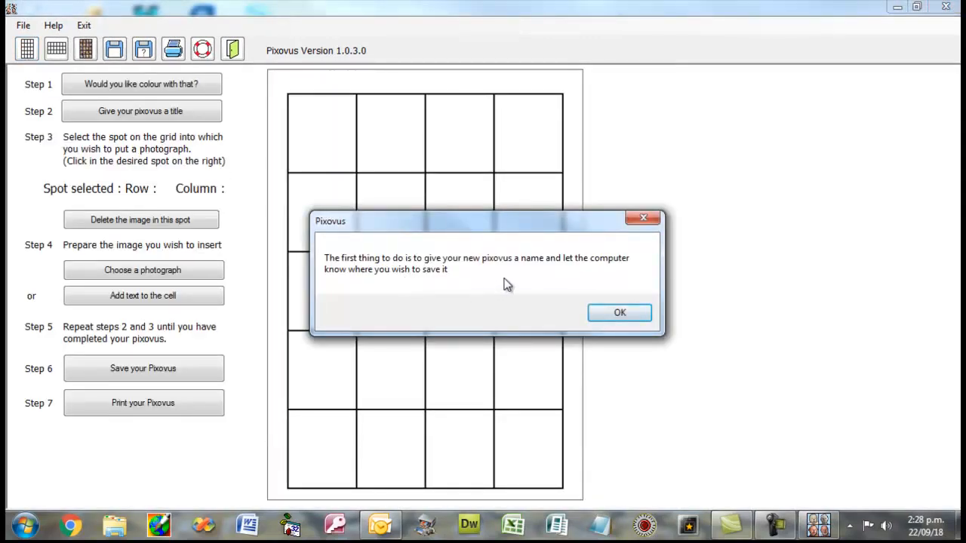
{"action": "left_click", "coordinate": [620, 317]}
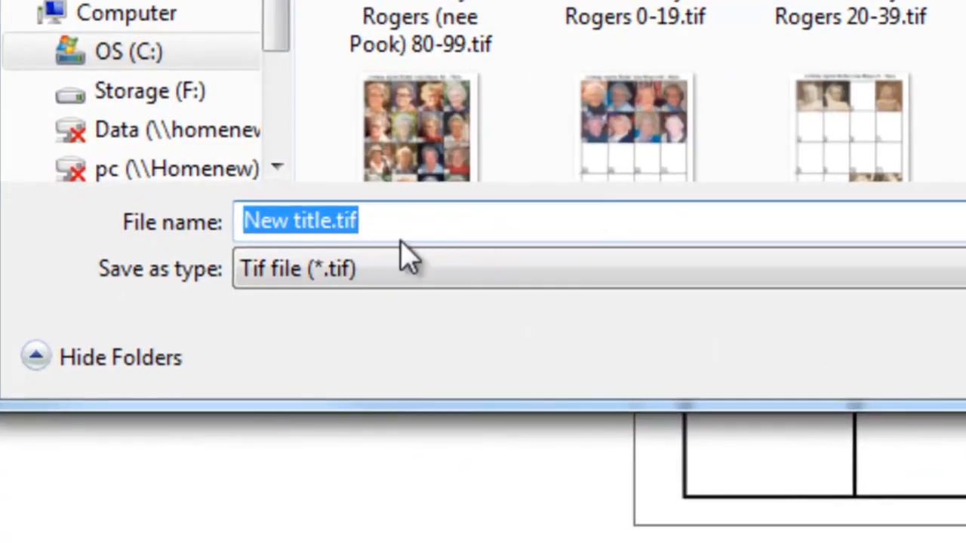
{"action": "left_click_drag", "start_coordinate": [329, 227], "coordinate": [199, 226]}
{"action": "type", "text": "Jaz"}
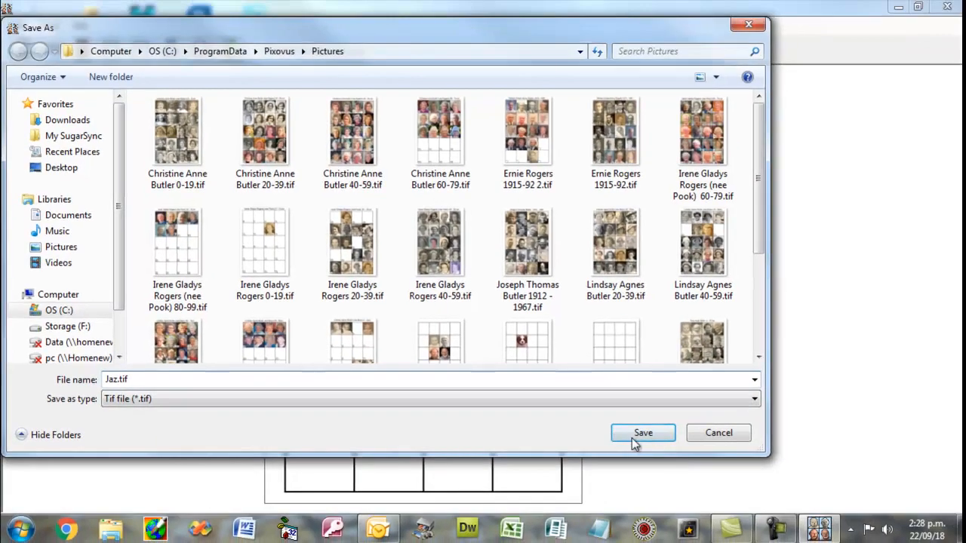
{"action": "left_click", "coordinate": [770, 426]}
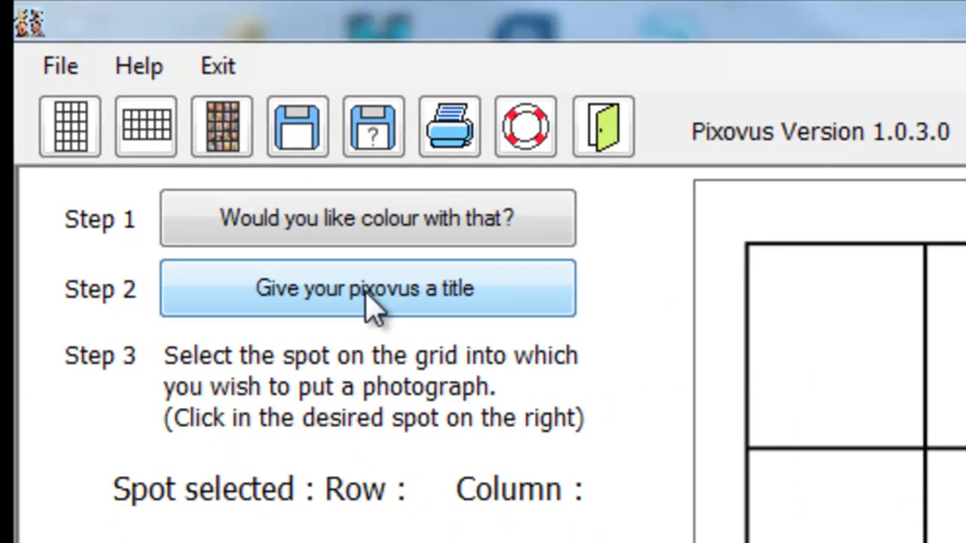
Title the pixovus with the dog's full name followed by 2003 - 2018, in Tahoma size 72.
{"action": "left_click", "coordinate": [370, 296]}
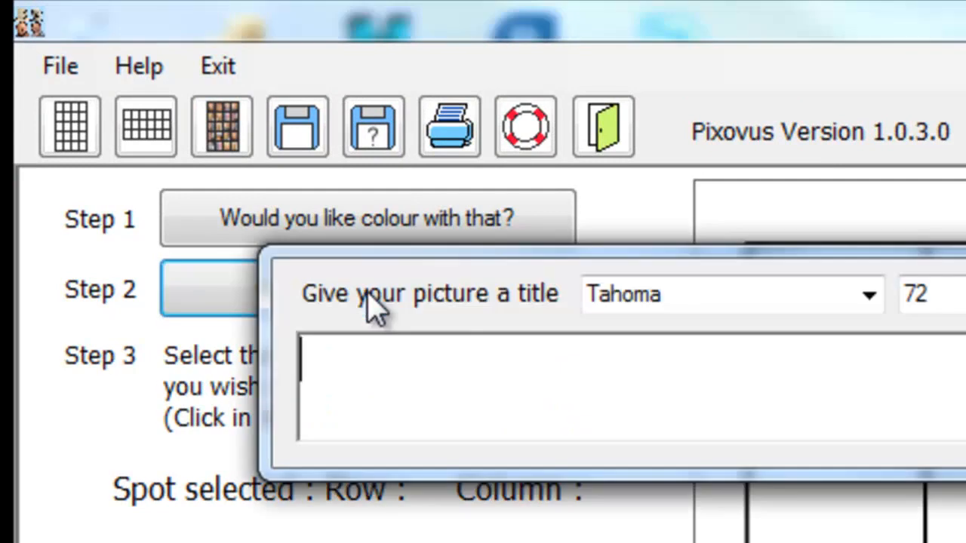
{"action": "type", "text": "J"}
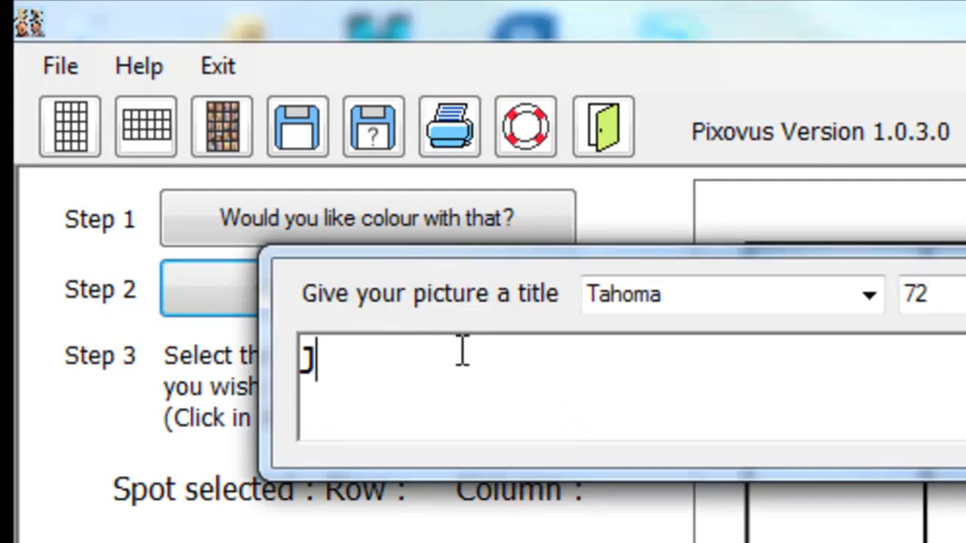
{"action": "type", "text": "az Butler 2003 -"}
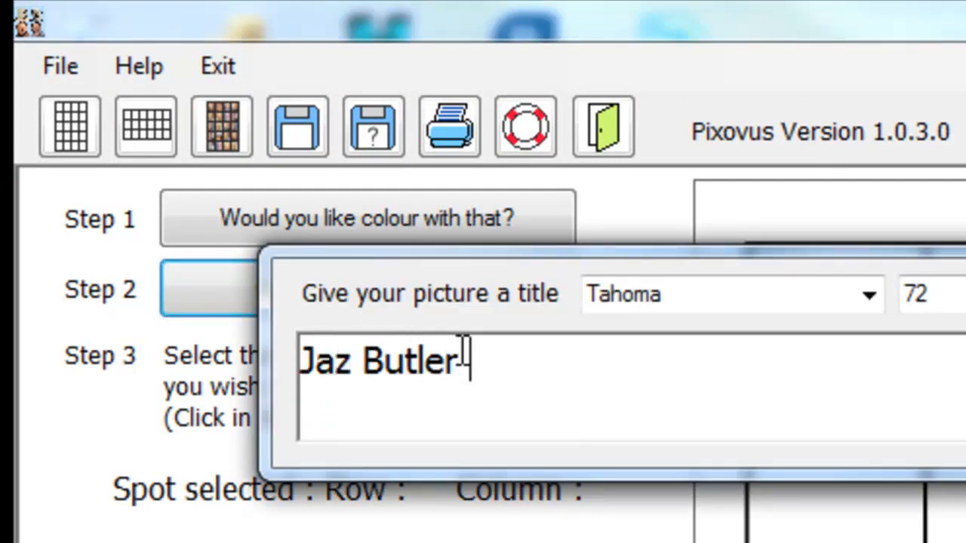
{"action": "type", "text": " 2018"}
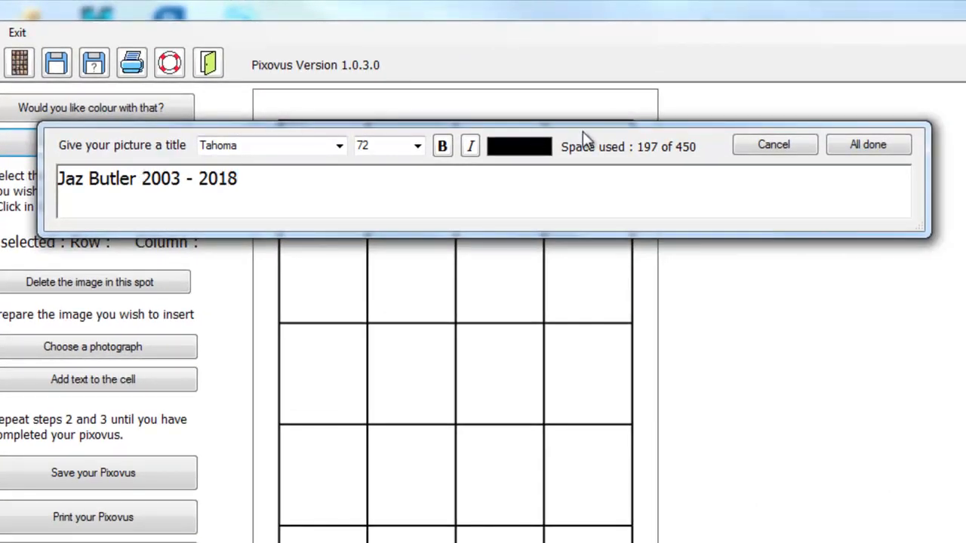
{"action": "left_click", "coordinate": [868, 146]}
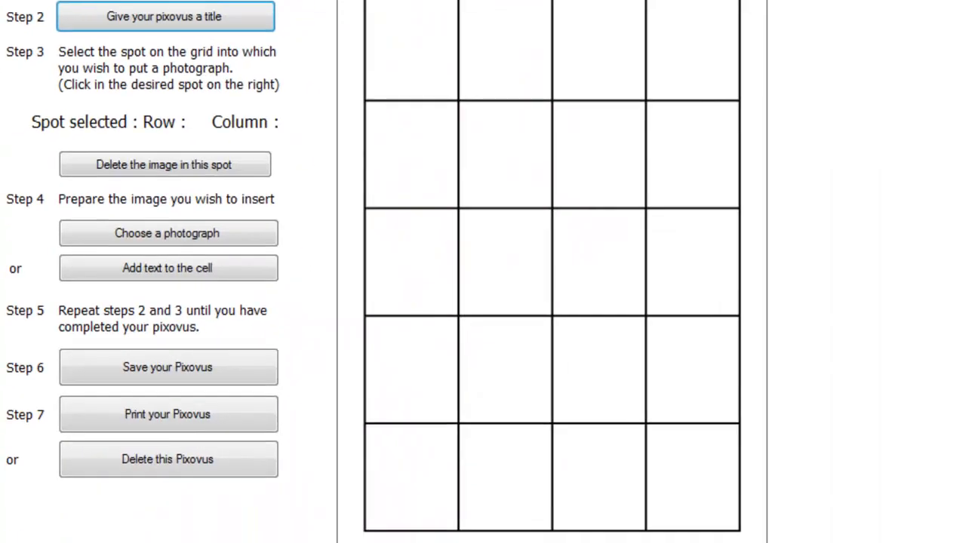
Give the pixovus a solid light cyan border from the basic colours.
{"action": "left_click", "coordinate": [434, 291]}
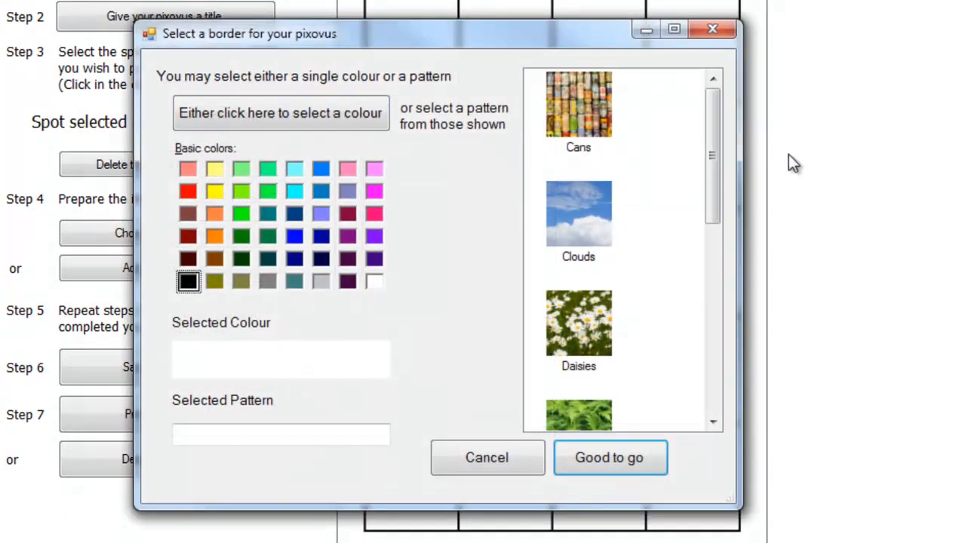
{"action": "left_click_drag", "start_coordinate": [712, 171], "coordinate": [712, 142]}
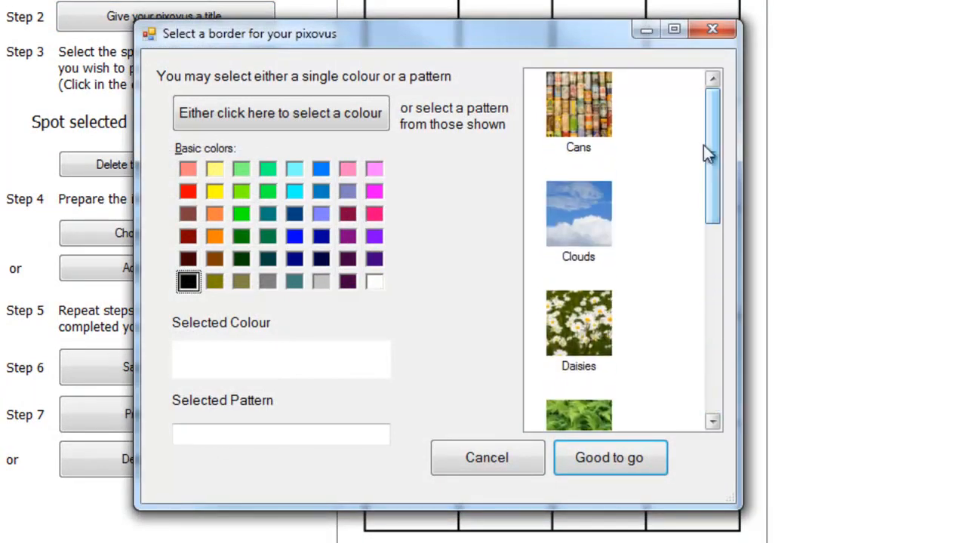
{"action": "left_click", "coordinate": [277, 196]}
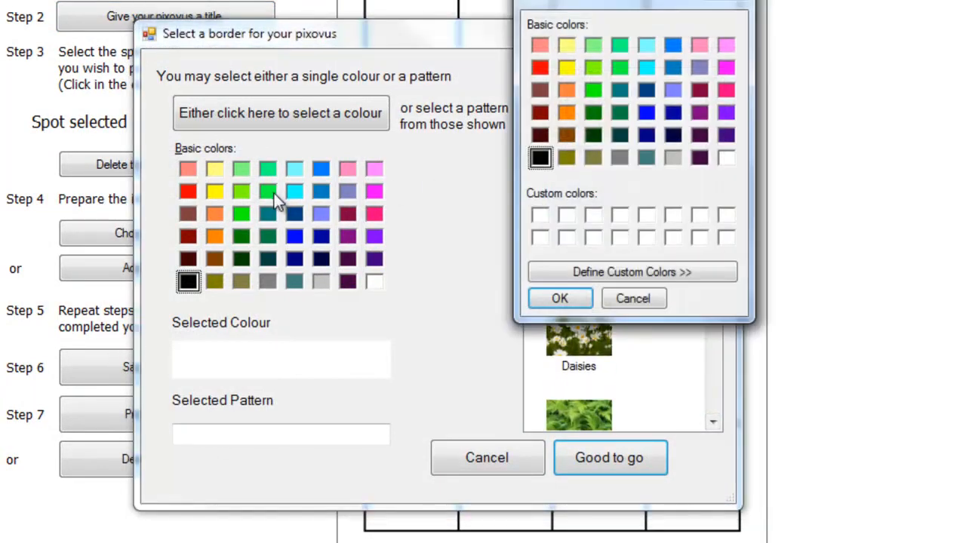
{"action": "left_click", "coordinate": [646, 45]}
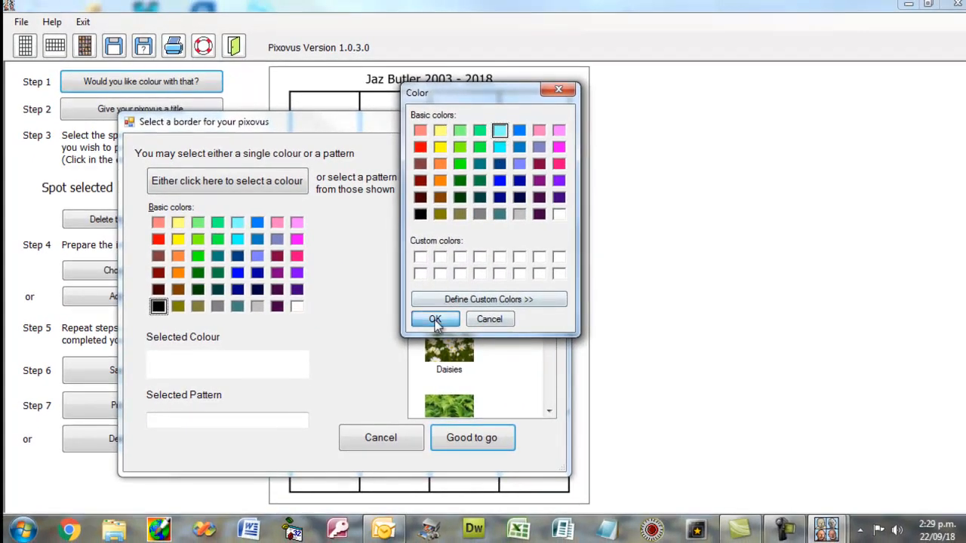
{"action": "left_click", "coordinate": [434, 318]}
{"action": "left_click", "coordinate": [480, 438]}
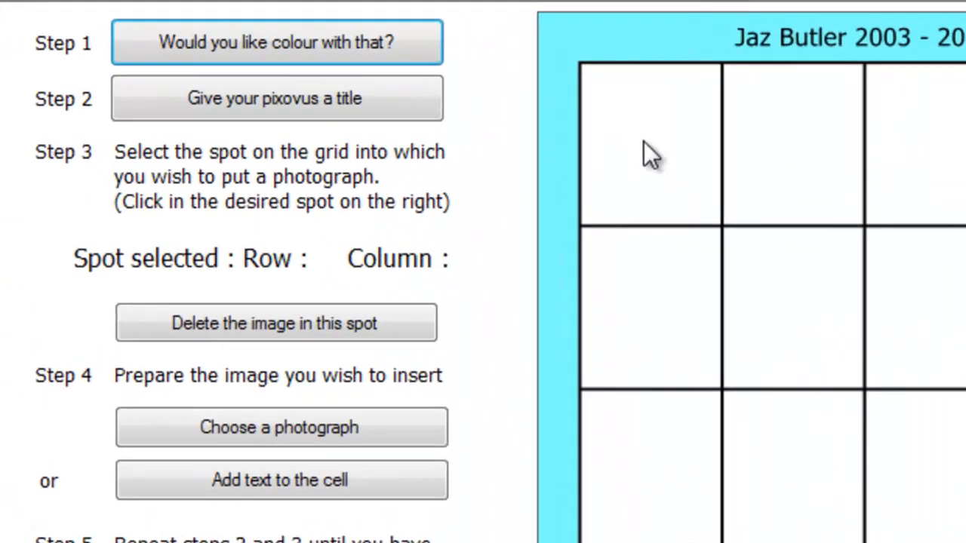
Select the cell at row 1, column 1 and load 2003.bmp from the Jaz folder on the desktop.
{"action": "left_click", "coordinate": [329, 128]}
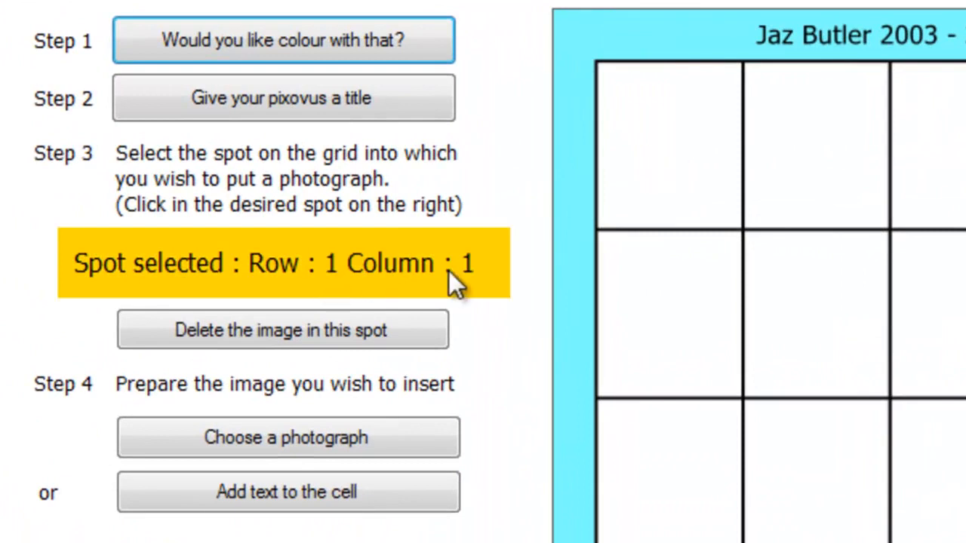
{"action": "left_click", "coordinate": [303, 437]}
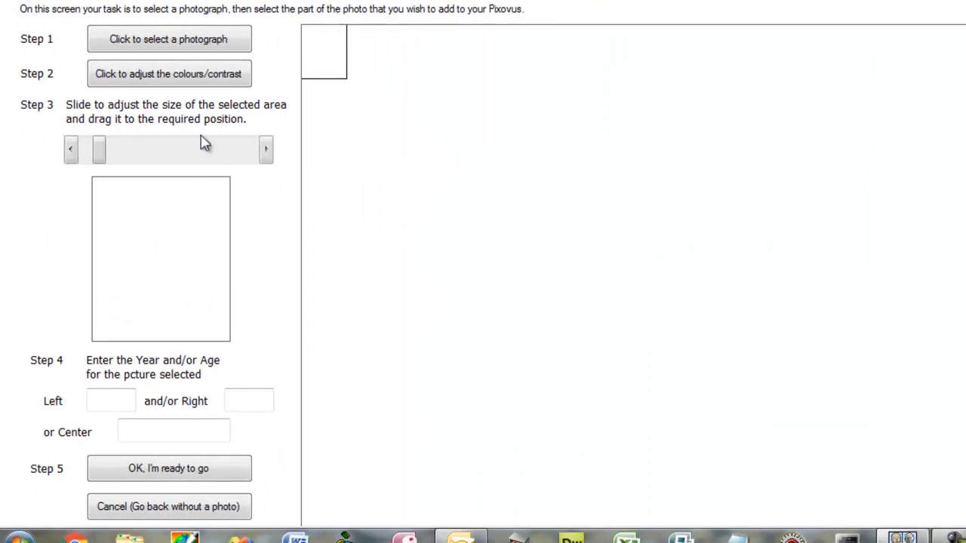
{"action": "left_click", "coordinate": [180, 43]}
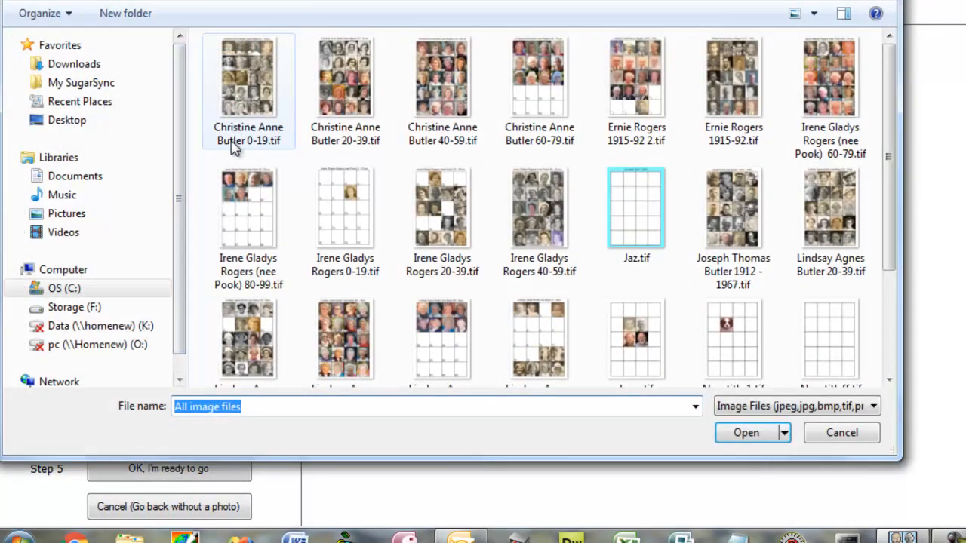
{"action": "left_click", "coordinate": [50, 122]}
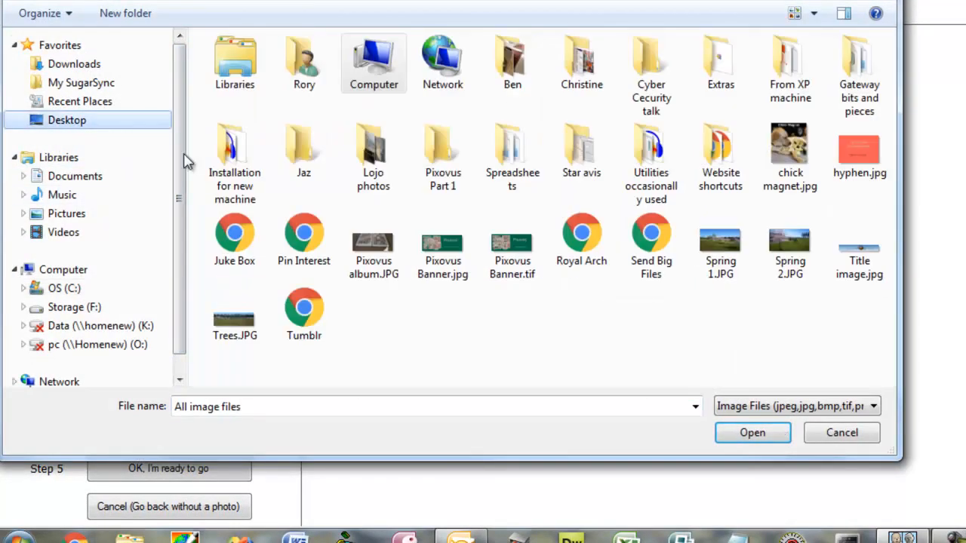
{"action": "left_click", "coordinate": [295, 151]}
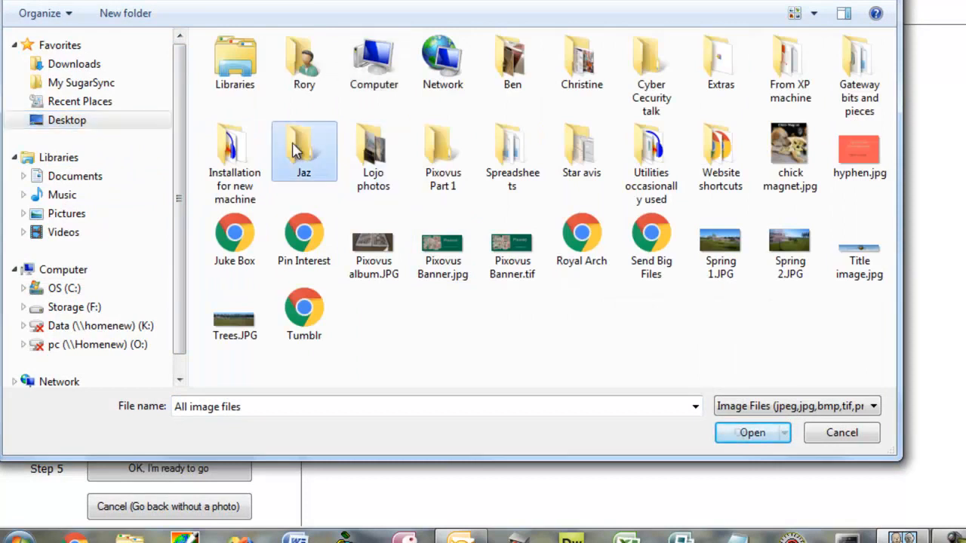
{"action": "double_click", "coordinate": [294, 151]}
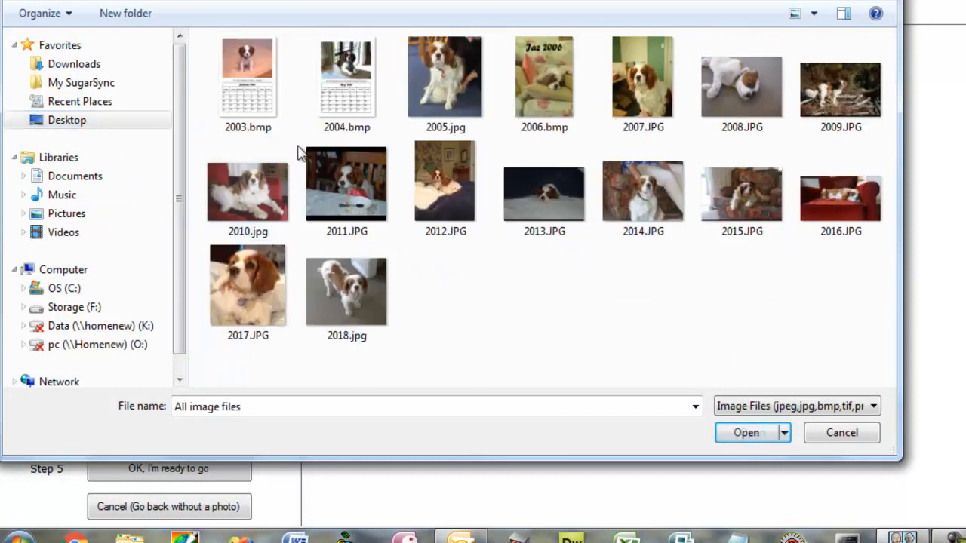
{"action": "double_click", "coordinate": [249, 77]}
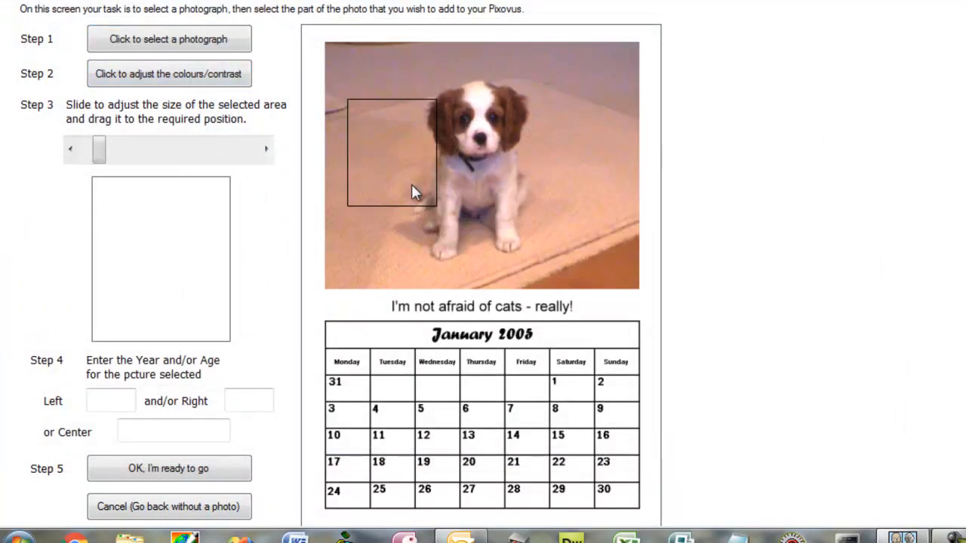
Frame the puppy's head and chest in an enlarged selection, label it 0 on the left, and insert it into the cell.
{"action": "left_click_drag", "start_coordinate": [381, 168], "coordinate": [472, 119]}
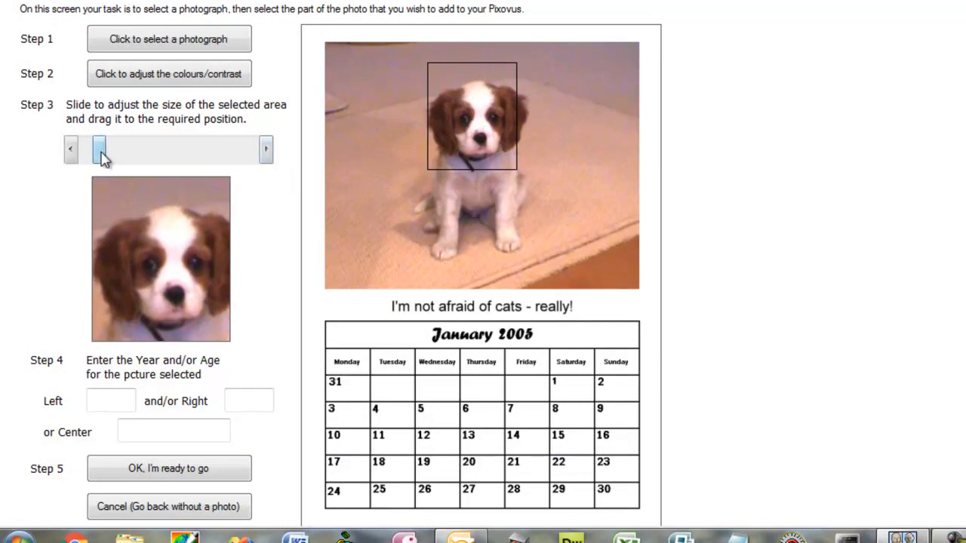
{"action": "left_click_drag", "start_coordinate": [102, 156], "coordinate": [111, 155]}
{"action": "mouse_move", "coordinate": [476, 127]}
{"action": "left_mouse_down"}
{"action": "mouse_move", "coordinate": [480, 173]}
{"action": "mouse_move", "coordinate": [486, 148]}
{"action": "mouse_move", "coordinate": [476, 138]}
{"action": "left_mouse_up"}
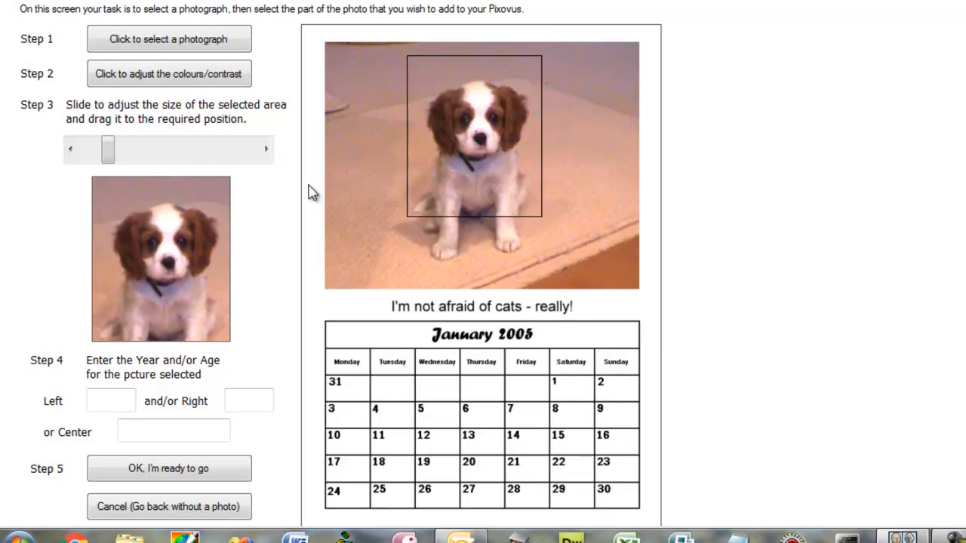
{"action": "left_click_drag", "start_coordinate": [108, 152], "coordinate": [110, 155]}
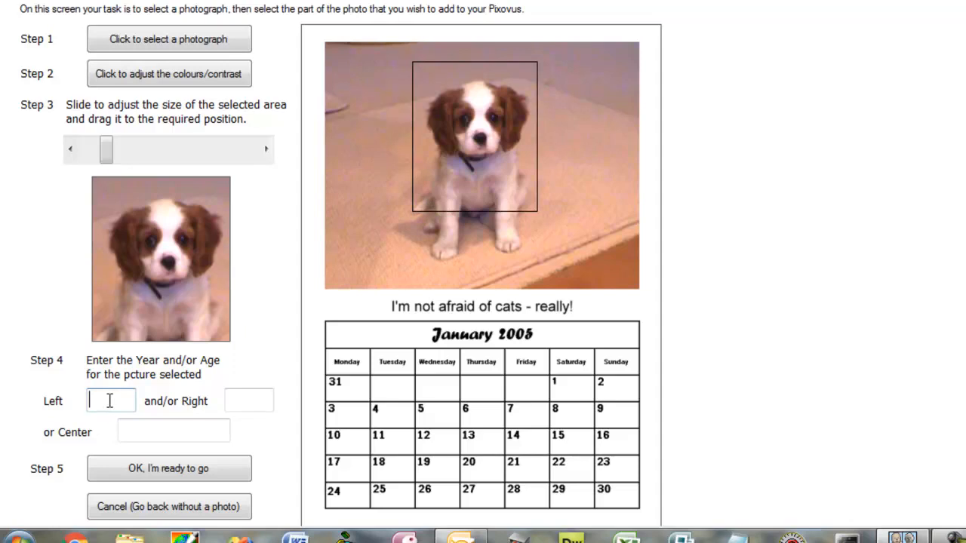
{"action": "type", "text": "0"}
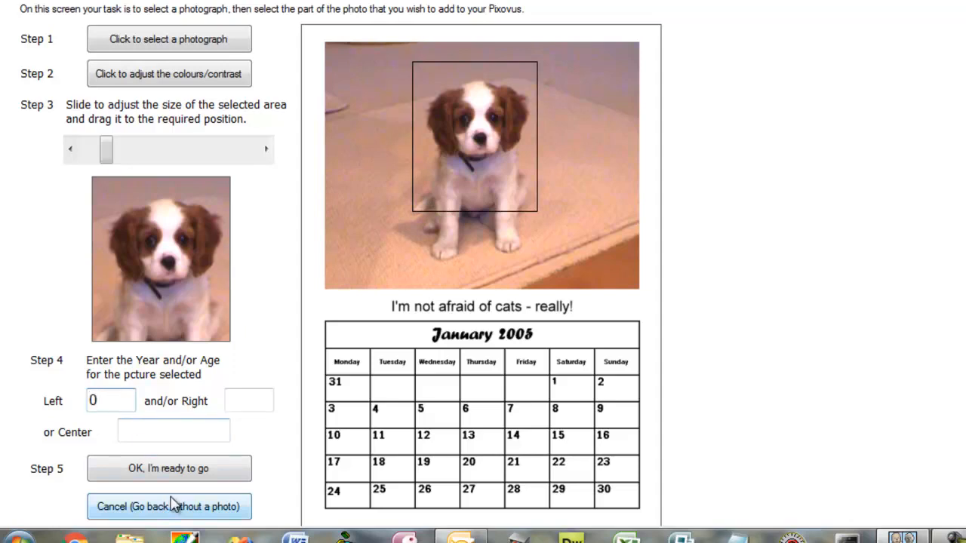
{"action": "left_click", "coordinate": [173, 474]}
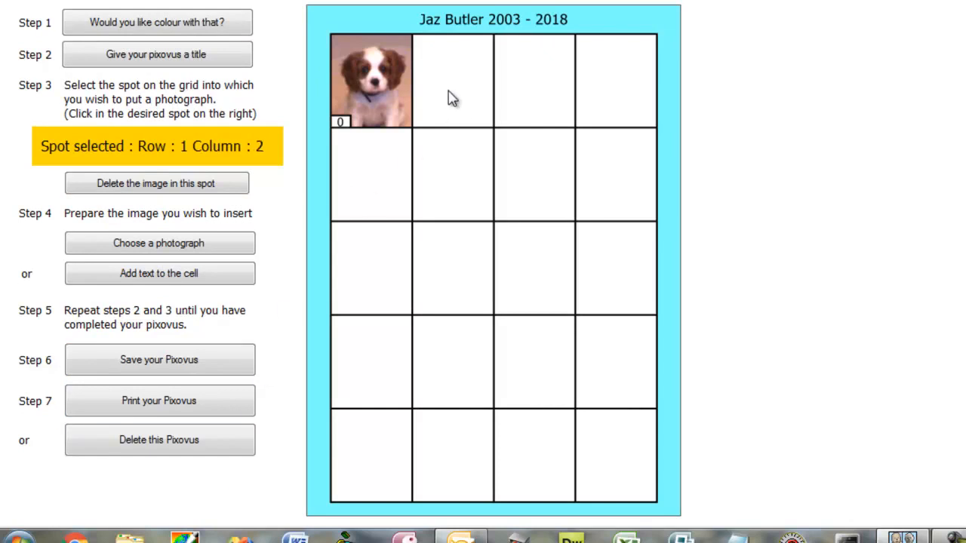
Load 2004.bmp for the cell at row 1, column 2 and position the selection area over the dog.
{"action": "left_click", "coordinate": [171, 249]}
{"action": "left_click", "coordinate": [193, 43]}
{"action": "double_click", "coordinate": [355, 89]}
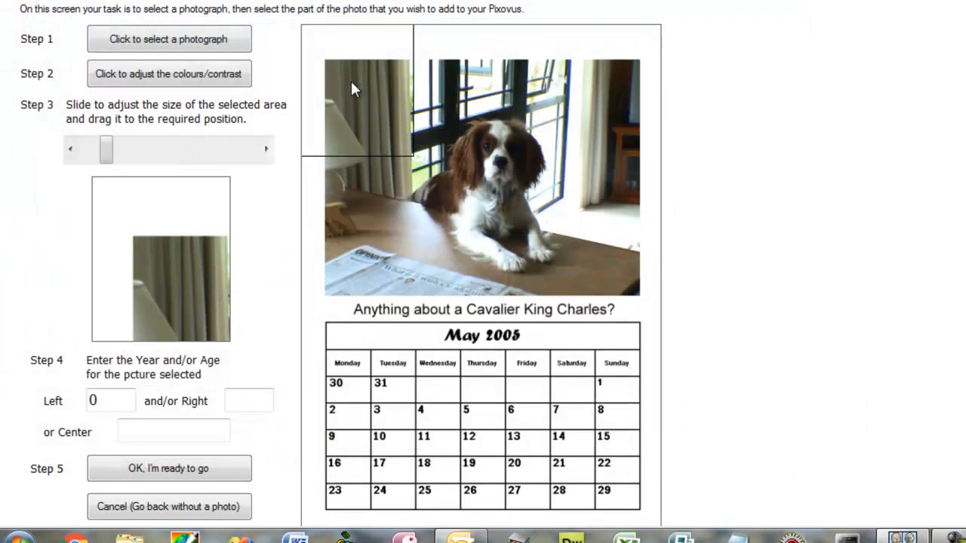
{"action": "left_click_drag", "start_coordinate": [351, 85], "coordinate": [498, 169]}
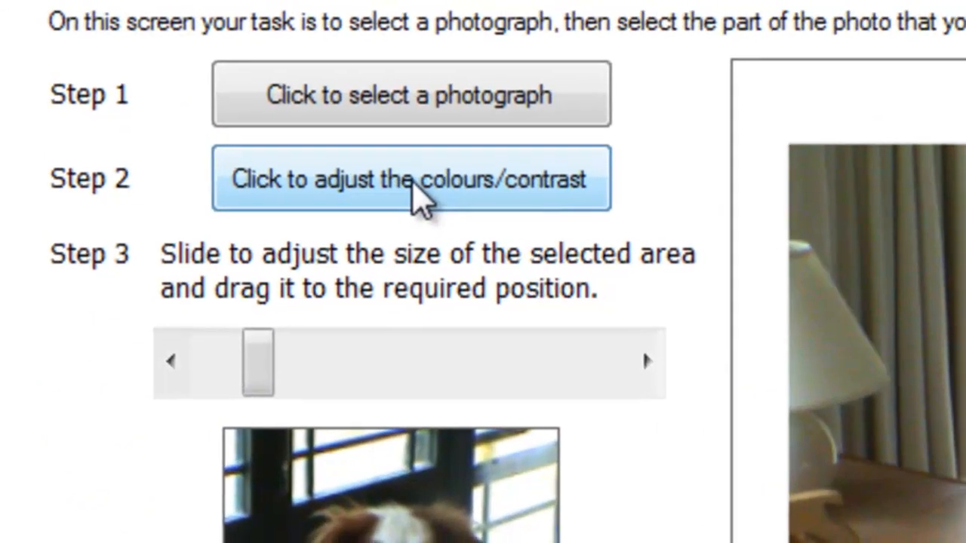
Lighten the photo by setting gamma to 0.45, and decline saving the changes to the modified photo.
{"action": "left_click", "coordinate": [171, 76]}
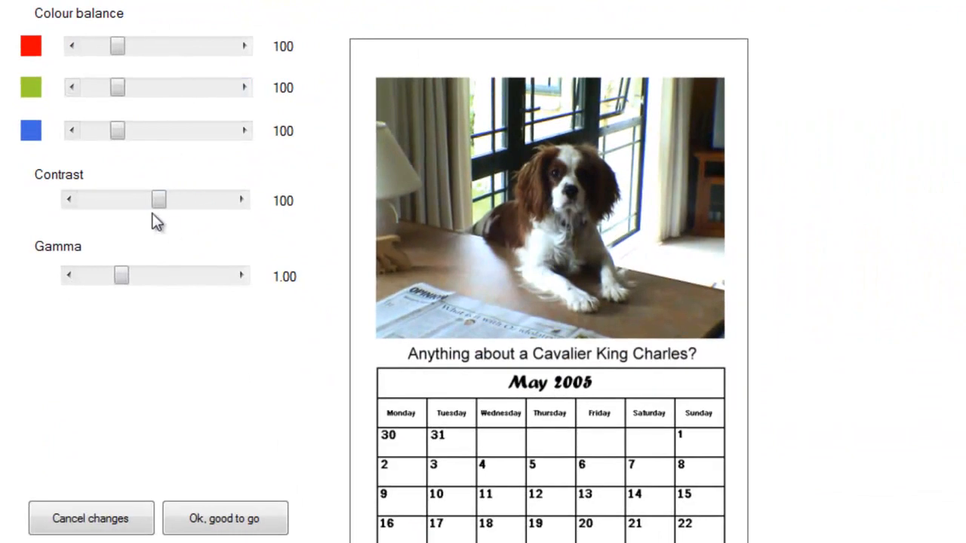
{"action": "left_click_drag", "start_coordinate": [122, 277], "coordinate": [103, 278]}
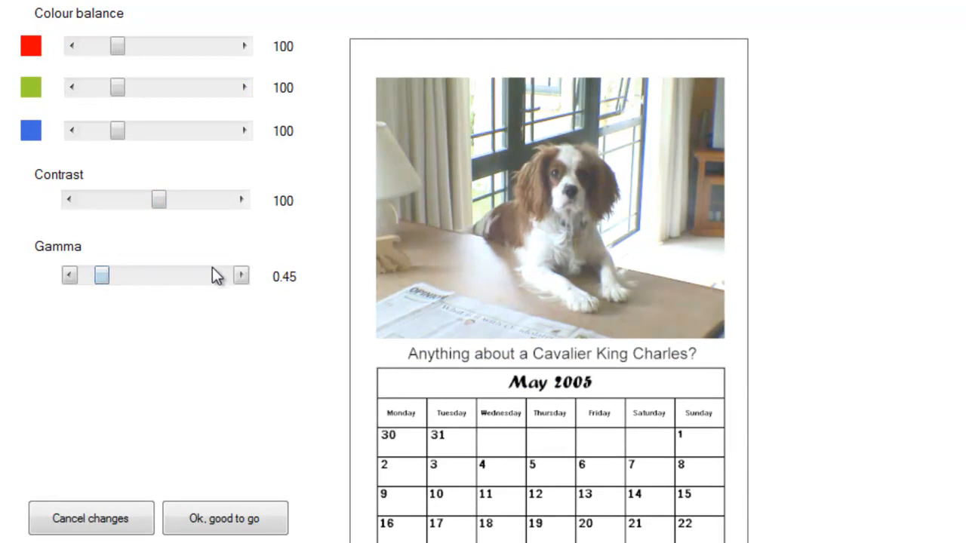
{"action": "left_click", "coordinate": [231, 521]}
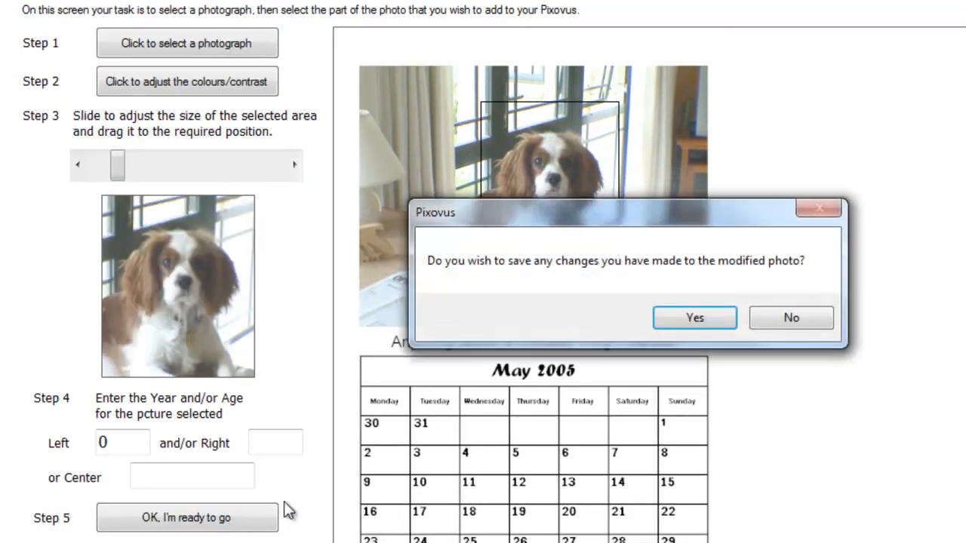
{"action": "left_click", "coordinate": [785, 320]}
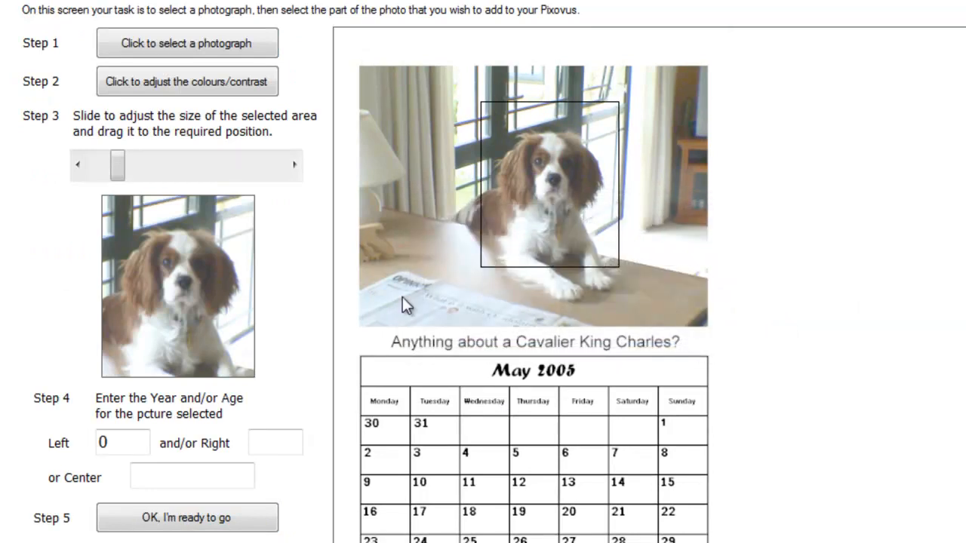
Set the left label to 1 and insert the cropped photo into the pixovus.
{"action": "left_click_drag", "start_coordinate": [126, 441], "coordinate": [85, 451]}
{"action": "type", "text": "1"}
{"action": "left_click", "coordinate": [198, 526]}
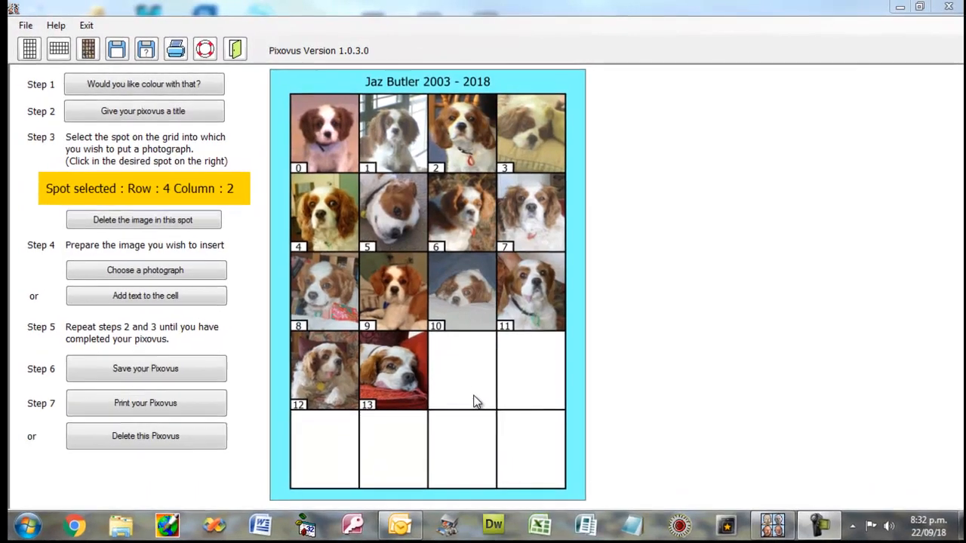
Load the photo 2017.JPG for the cell at row 4, column 3.
{"action": "left_click", "coordinate": [466, 371]}
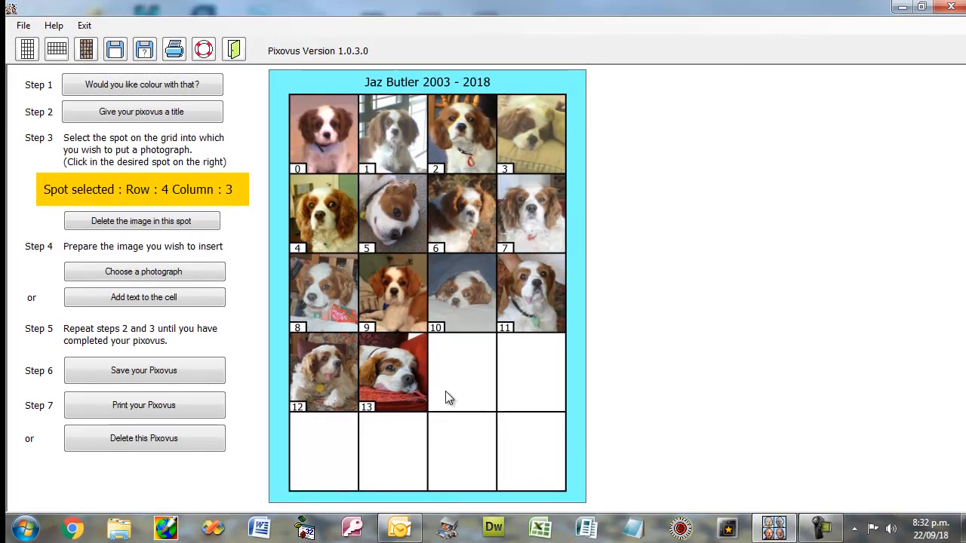
{"action": "left_click", "coordinate": [172, 273]}
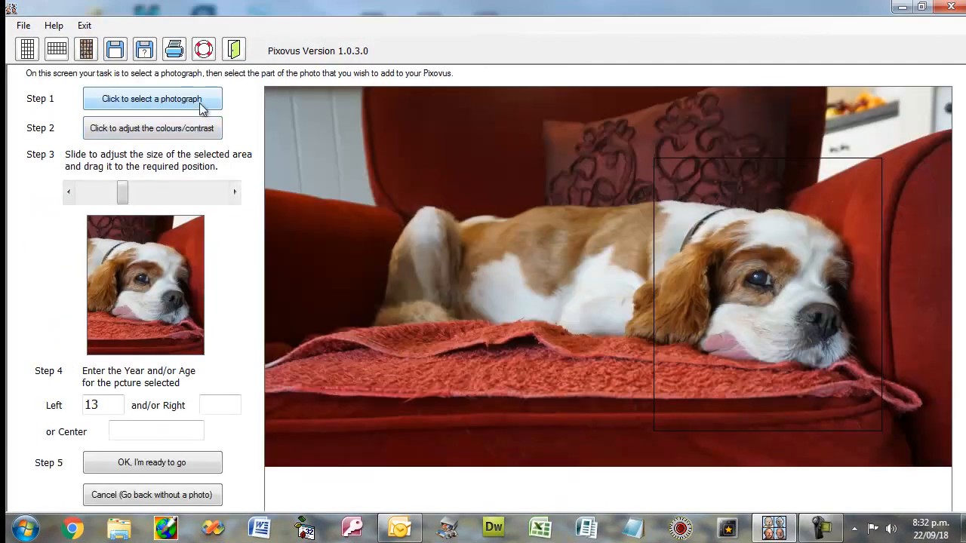
{"action": "left_click", "coordinate": [201, 99]}
{"action": "left_click", "coordinate": [220, 303]}
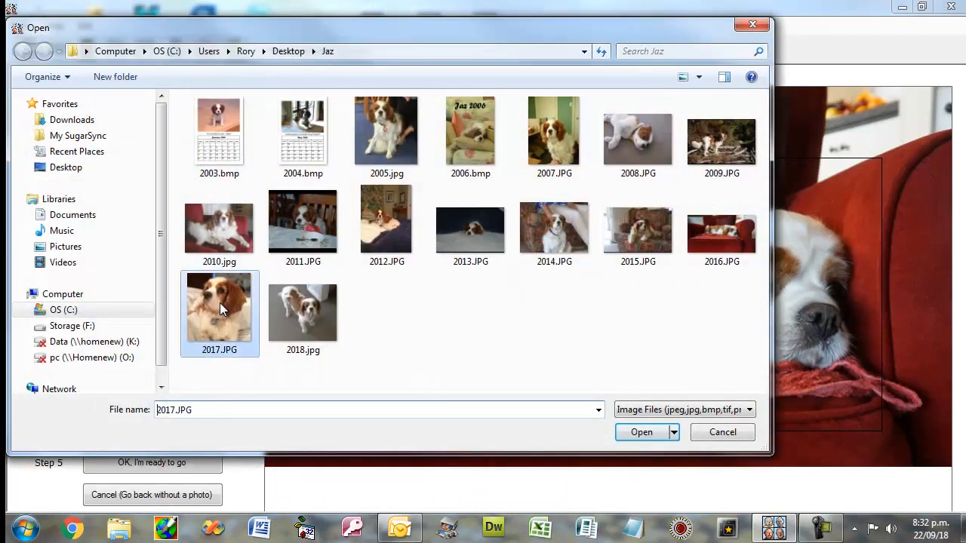
{"action": "left_click", "coordinate": [643, 432]}
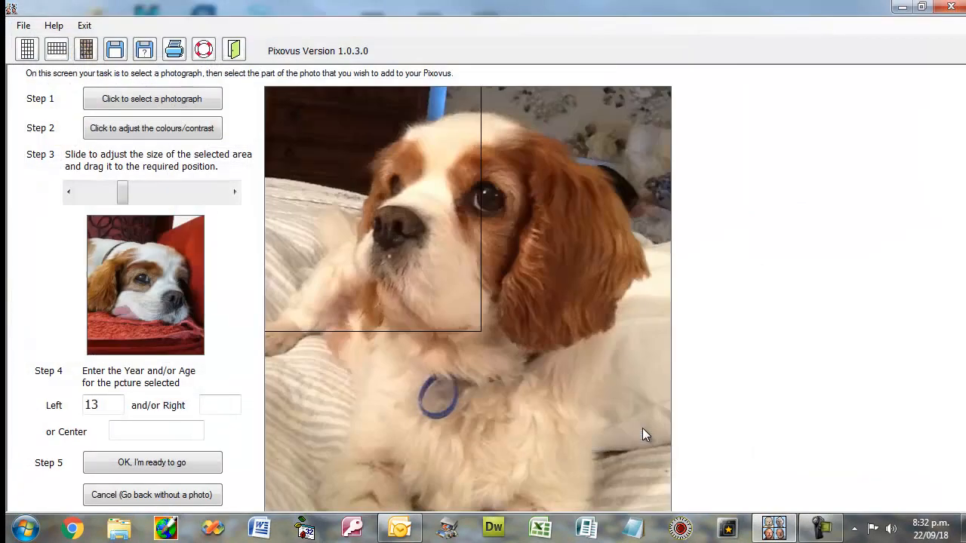
Insert the photo cropped with an enlarged selection around the dog's head and blue collar tag, with 14 as the left label.
{"action": "left_click", "coordinate": [501, 289]}
{"action": "left_click_drag", "start_coordinate": [501, 289], "coordinate": [451, 237]}
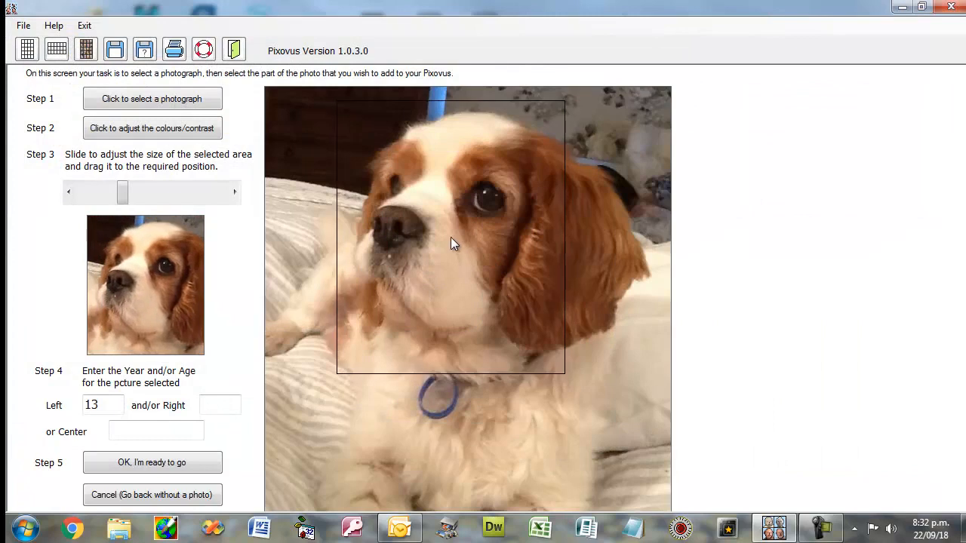
{"action": "left_click_drag", "start_coordinate": [125, 194], "coordinate": [135, 194]}
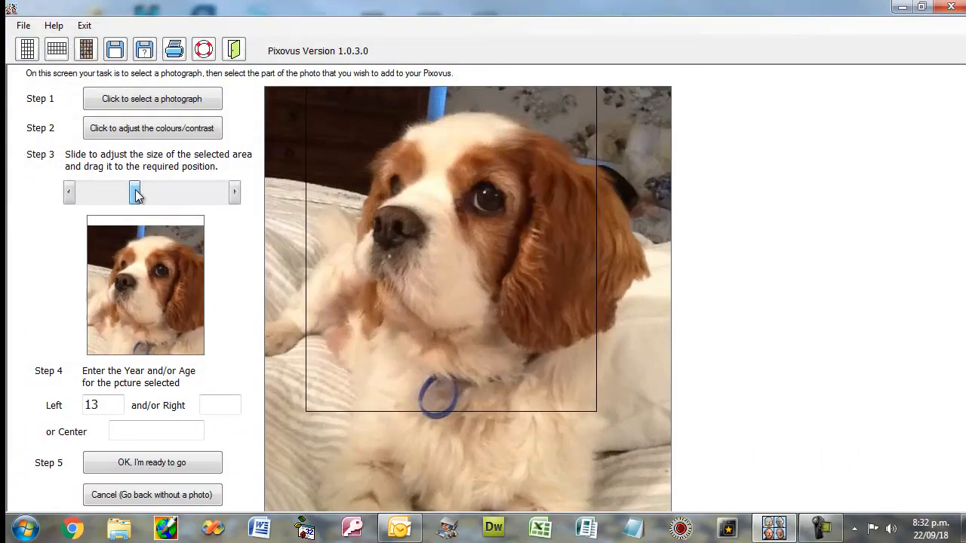
{"action": "left_click_drag", "start_coordinate": [453, 256], "coordinate": [479, 258]}
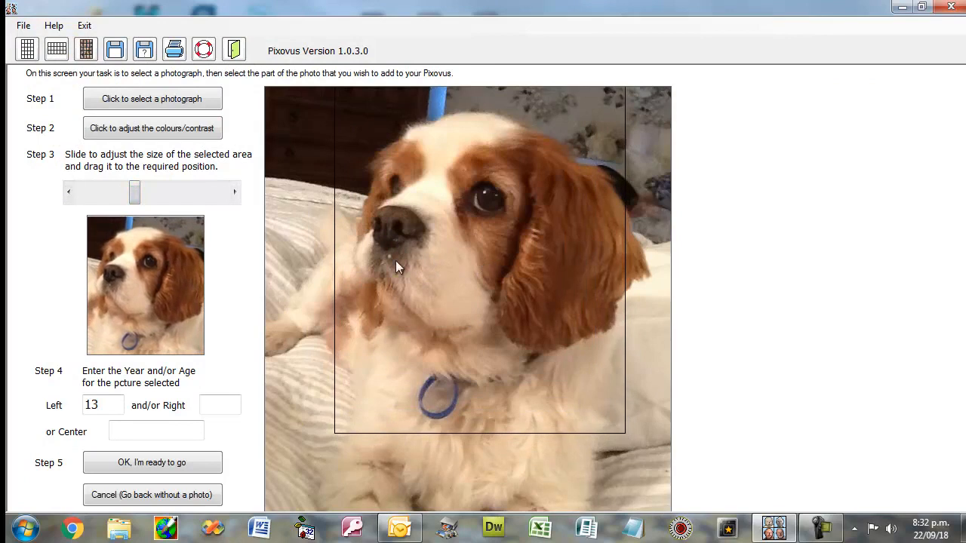
{"action": "left_click_drag", "start_coordinate": [138, 199], "coordinate": [142, 199]}
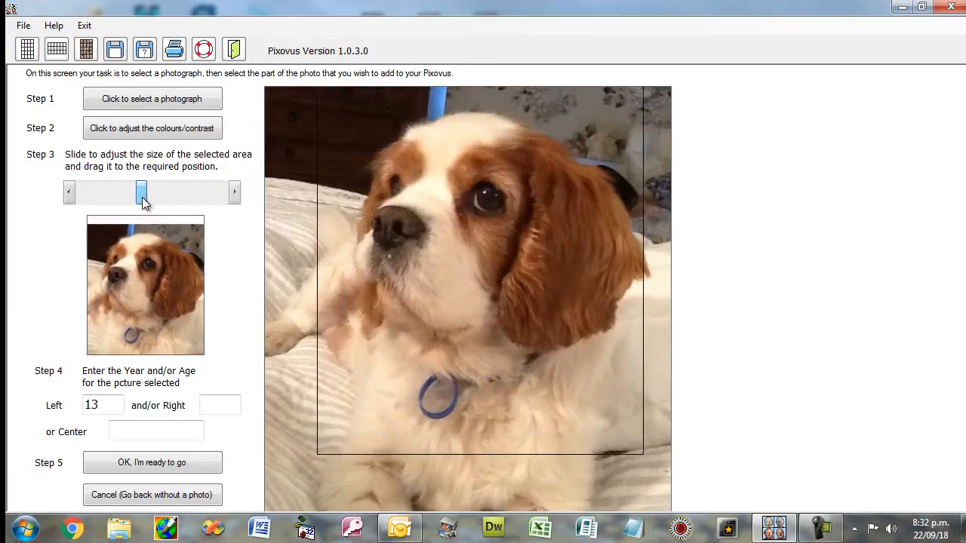
{"action": "left_click", "coordinate": [451, 247]}
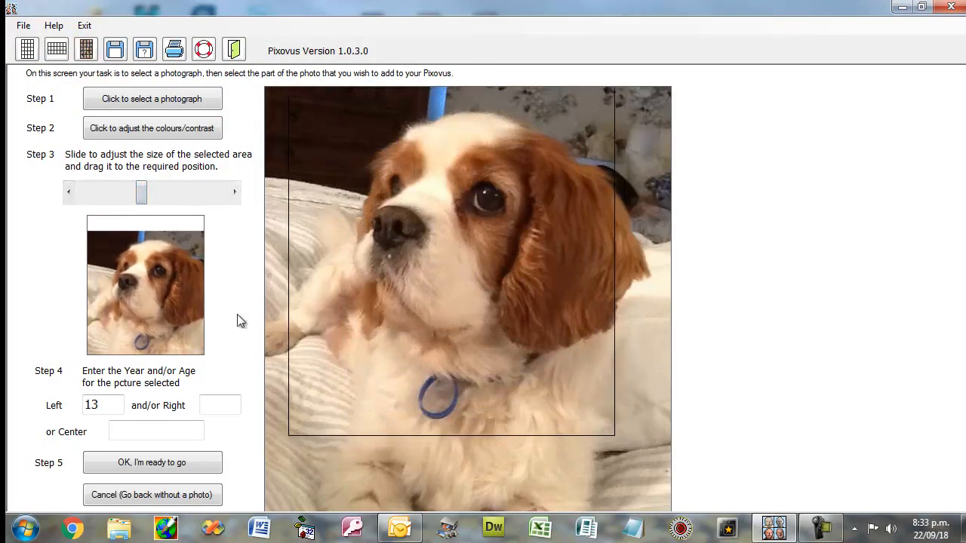
{"action": "left_click_drag", "start_coordinate": [447, 308], "coordinate": [475, 282]}
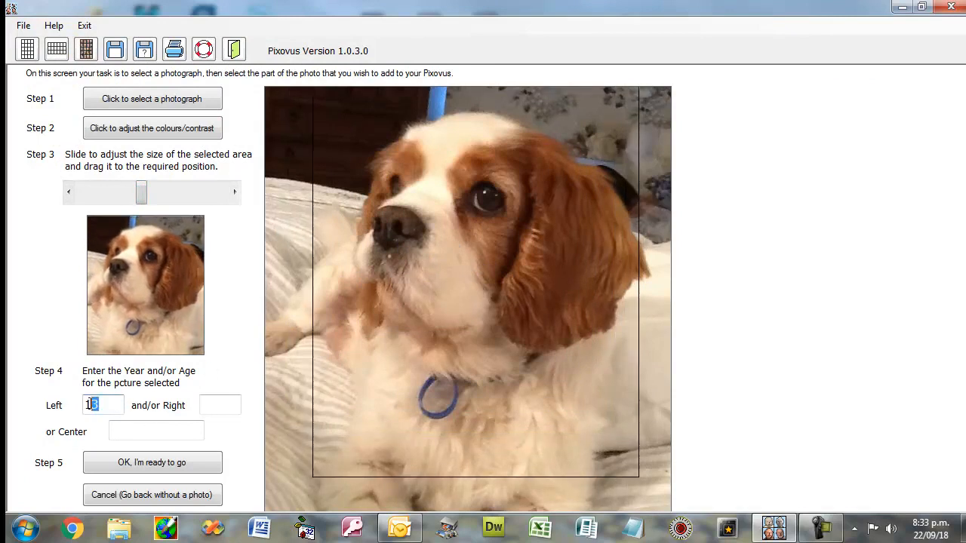
{"action": "type", "text": "4"}
{"action": "left_click", "coordinate": [163, 468]}
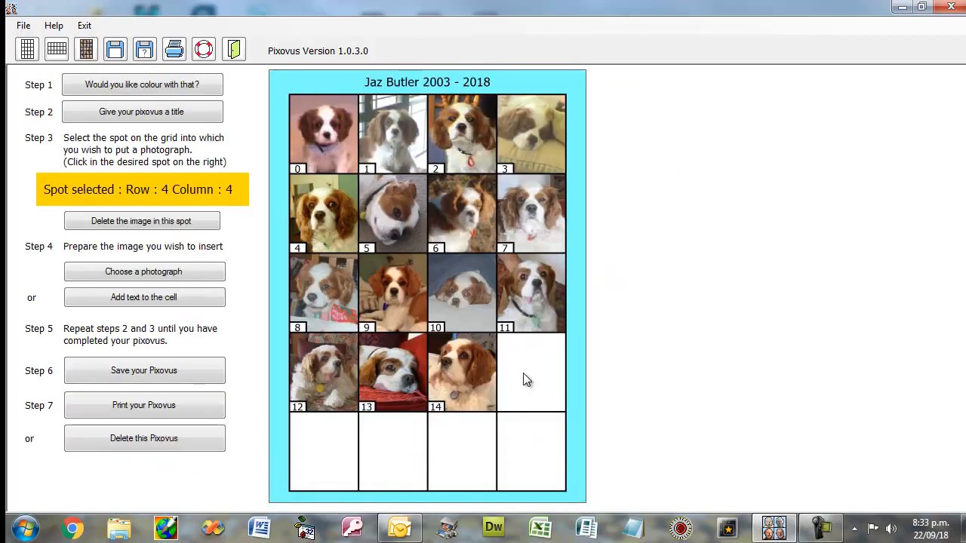
Load the photo 2018.jpg for the cell at row 4, column 4.
{"action": "left_click", "coordinate": [146, 272]}
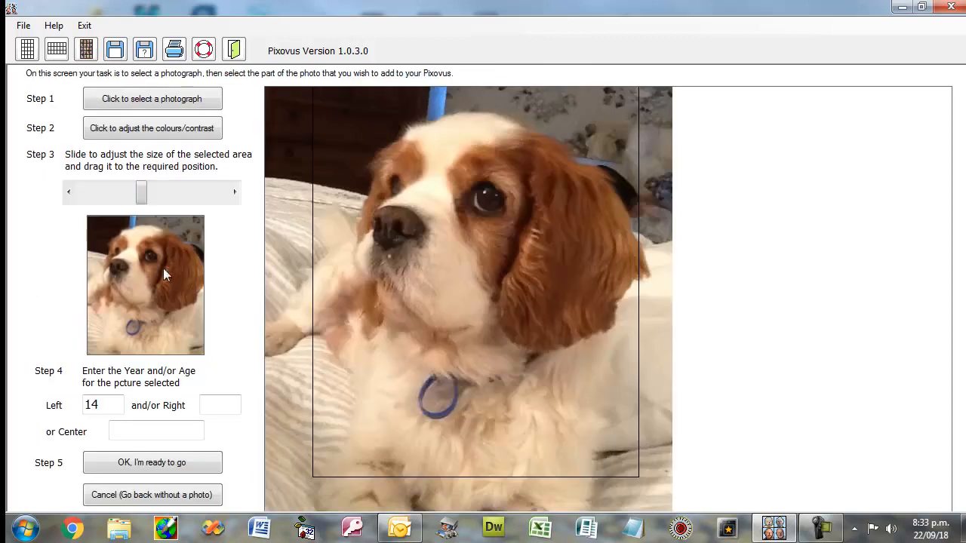
{"action": "left_click", "coordinate": [169, 101]}
{"action": "double_click", "coordinate": [313, 315]}
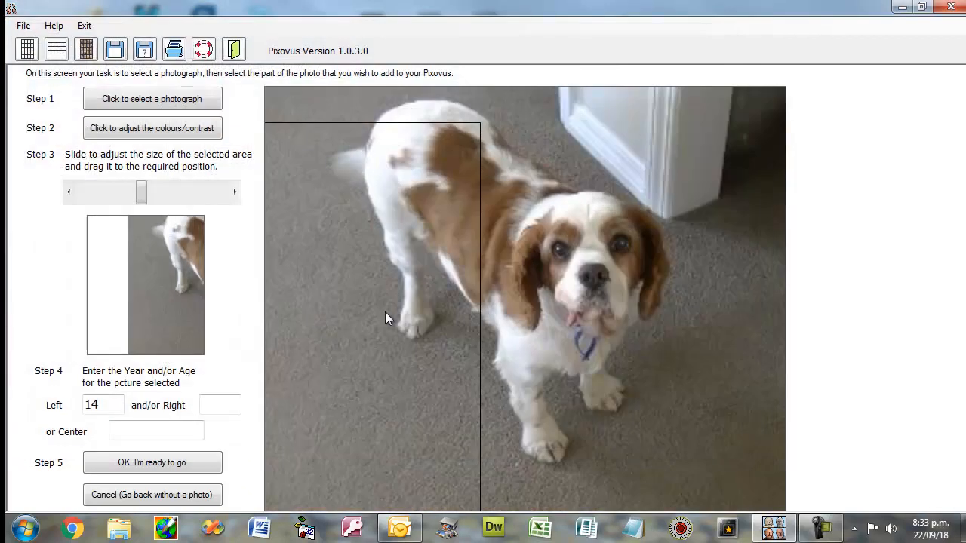
Shrink the selection area and position it around the dog's head and chest.
{"action": "left_click_drag", "start_coordinate": [385, 311], "coordinate": [527, 308]}
{"action": "left_click_drag", "start_coordinate": [142, 192], "coordinate": [108, 193]}
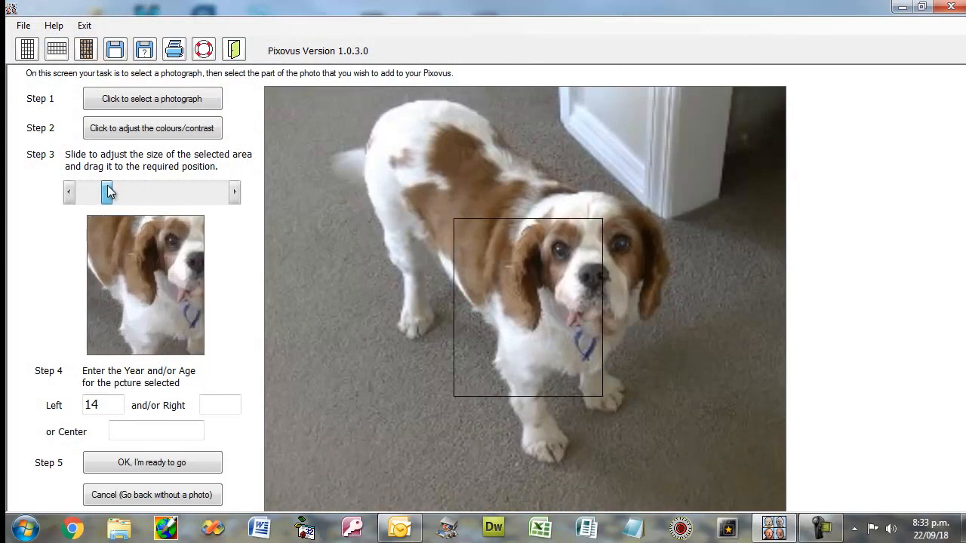
{"action": "left_click_drag", "start_coordinate": [530, 327], "coordinate": [580, 266]}
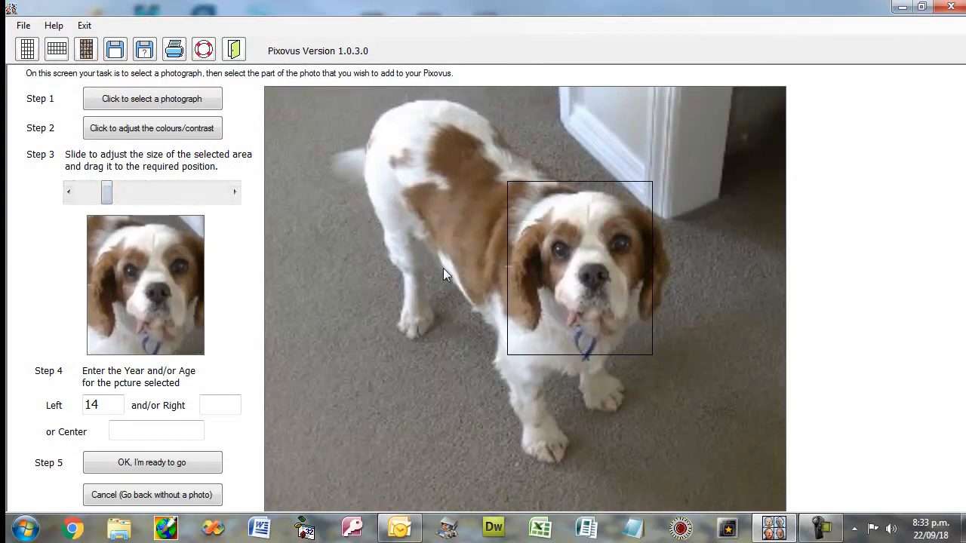
{"action": "left_click_drag", "start_coordinate": [109, 198], "coordinate": [117, 198]}
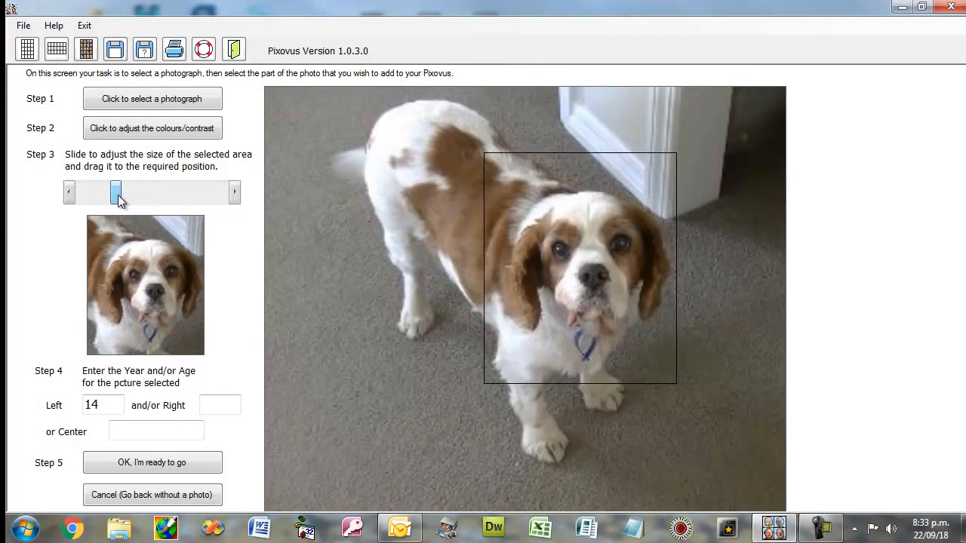
{"action": "left_click_drag", "start_coordinate": [571, 279], "coordinate": [587, 288]}
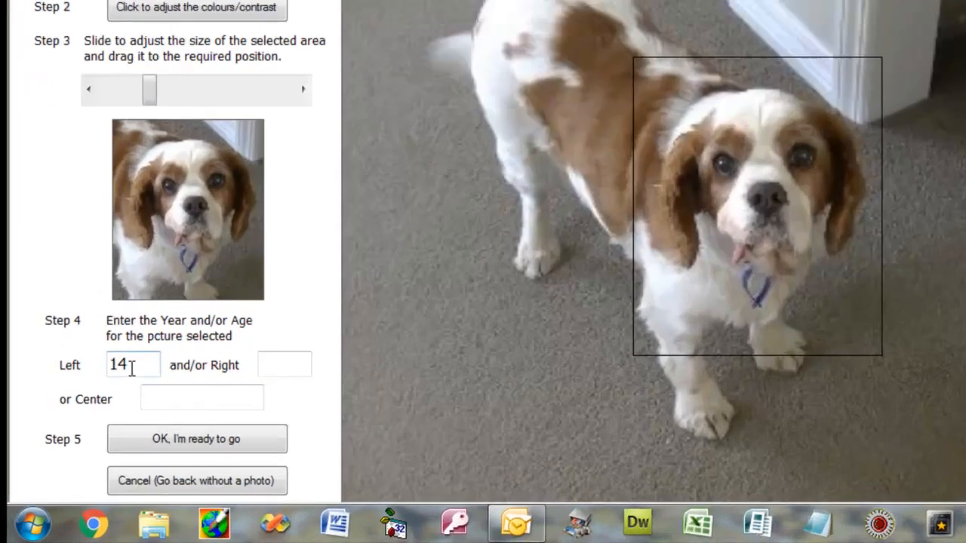
Replace the left label with the centre label "Almost 15" and insert the cropped photo into the pixovus.
{"action": "left_click_drag", "start_coordinate": [96, 413], "coordinate": [79, 409]}
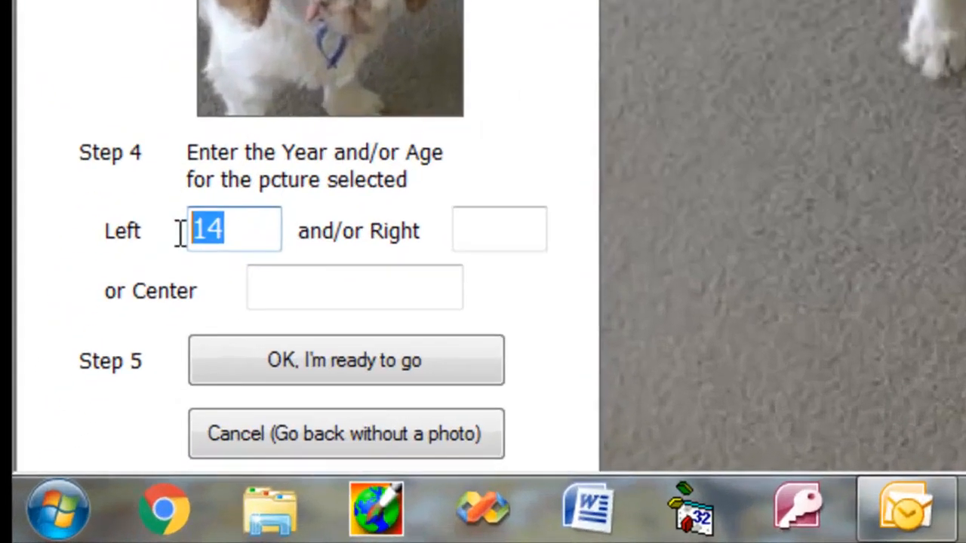
{"action": "key", "text": "BackSpace"}
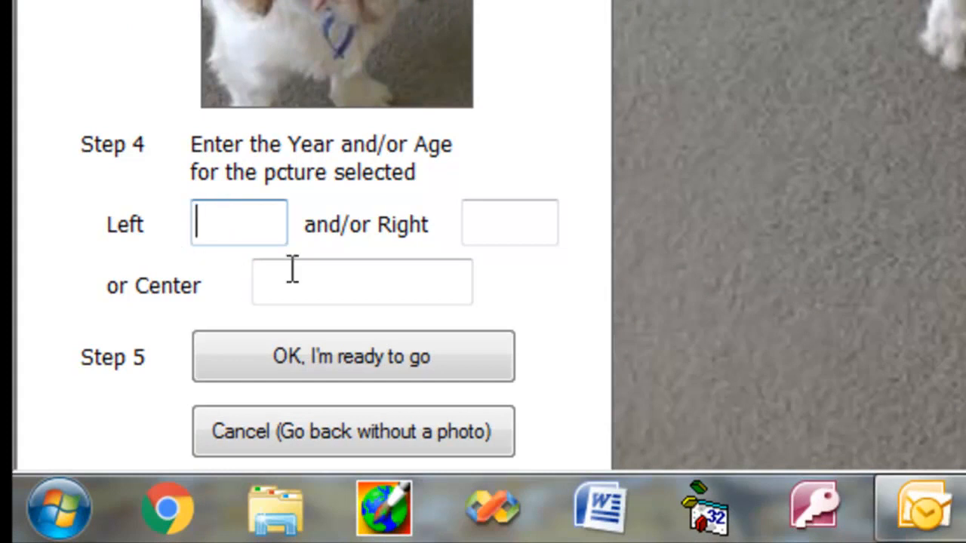
{"action": "left_click", "coordinate": [314, 285]}
{"action": "type", "text": "Almost 15"}
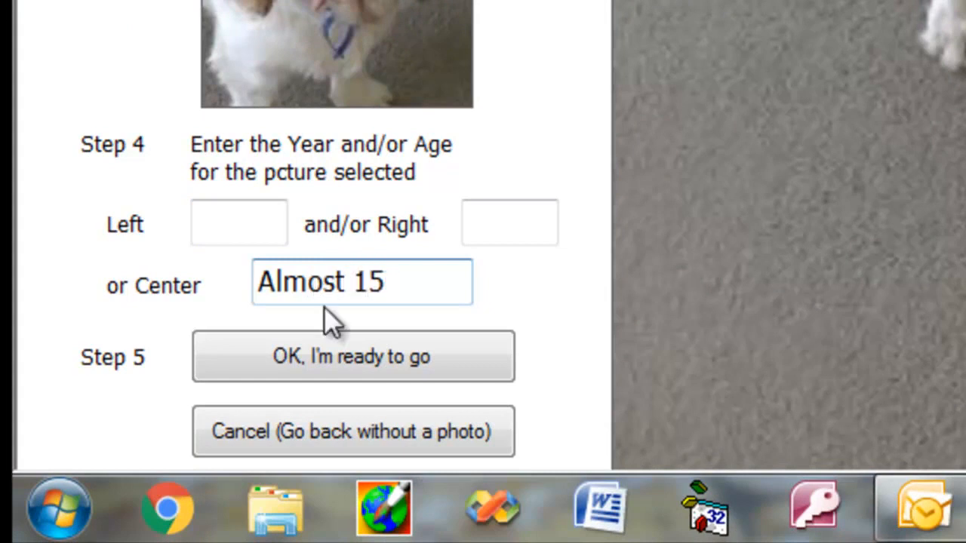
{"action": "left_click", "coordinate": [320, 363]}
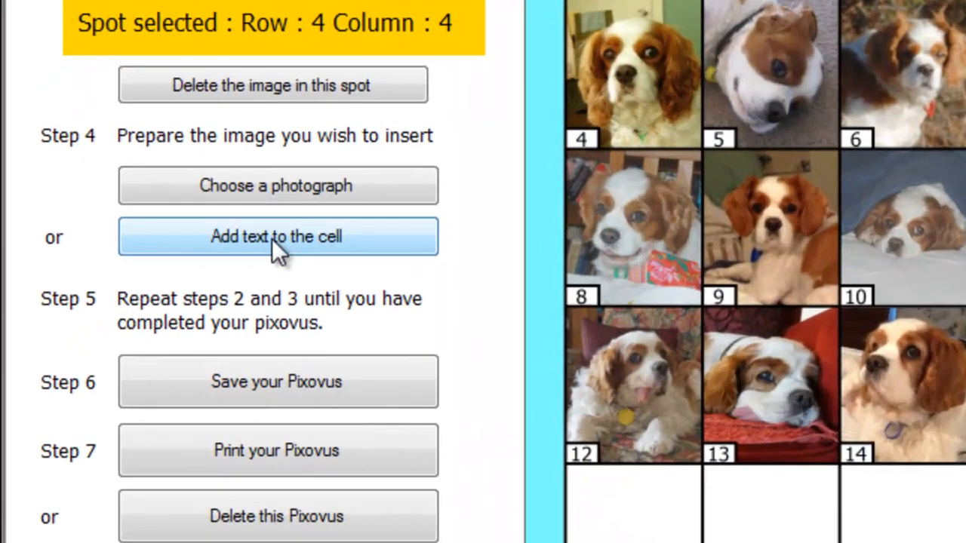
Add text to the cell at row 5, column 1 giving the dog's full name, birth date and death date, separated by blank lines.
{"action": "left_click", "coordinate": [627, 537]}
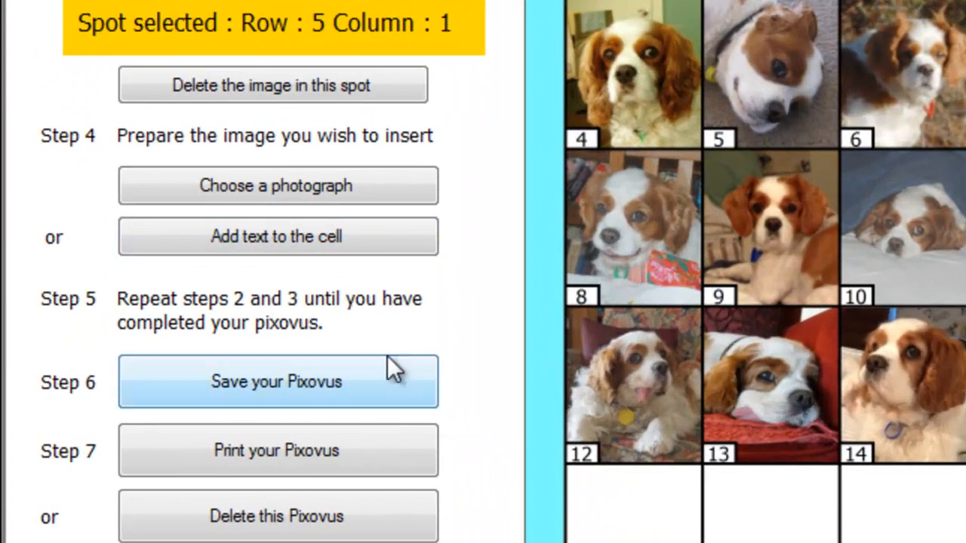
{"action": "left_click", "coordinate": [302, 238]}
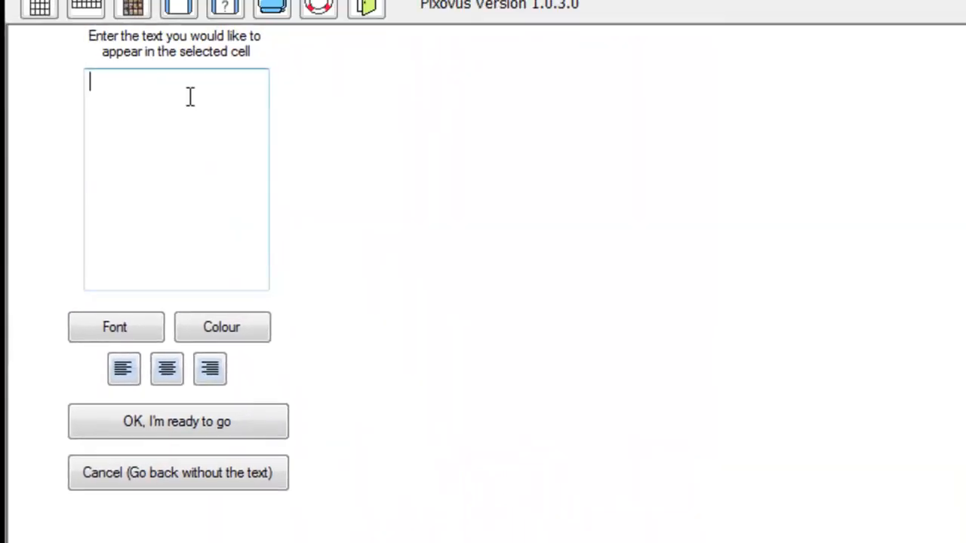
{"action": "type", "text": "Jaz Butler"}
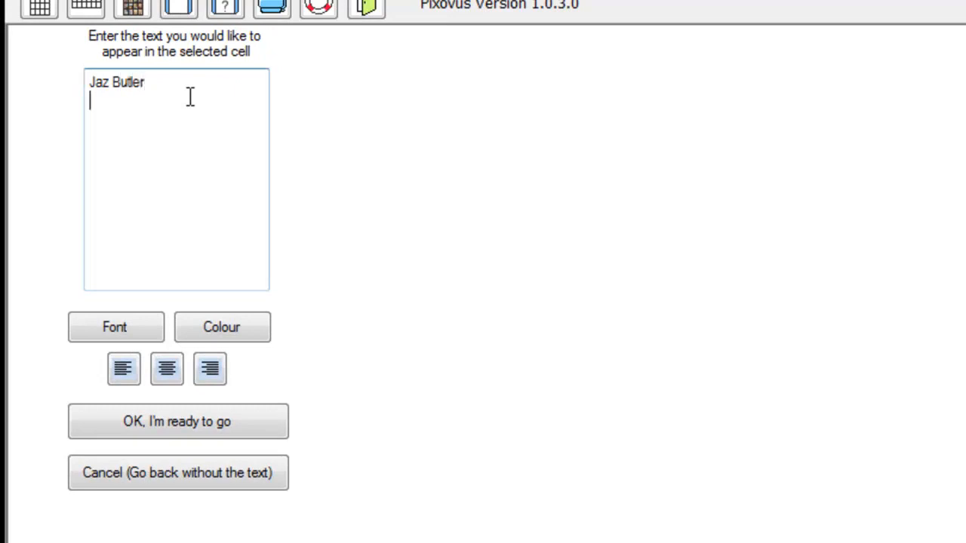
{"action": "key", "text": "Return"}
{"action": "key", "text": "Return"}
{"action": "type", "text": "Born 2nd Ma"}
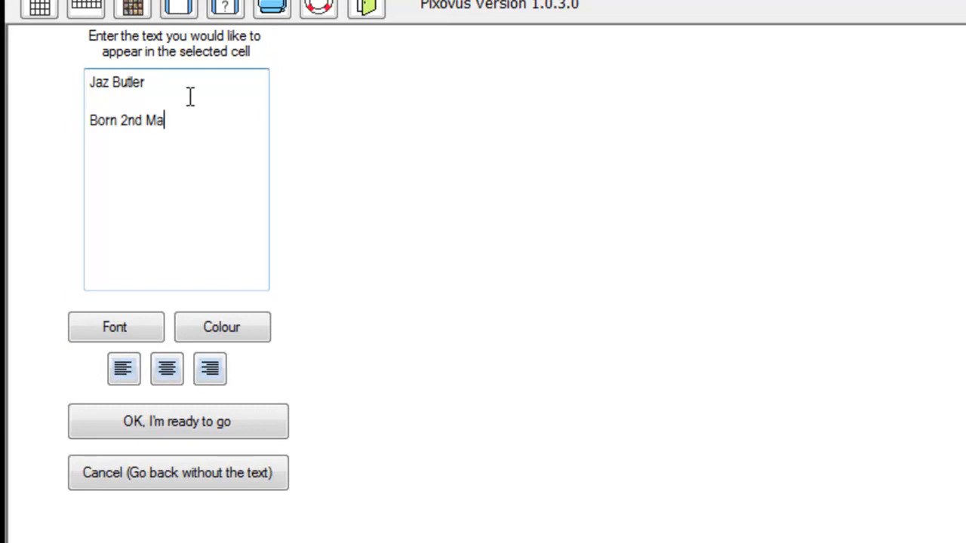
{"action": "type", "text": "y 2003"}
{"action": "key", "text": "Return"}
{"action": "type", "text": "Died "}
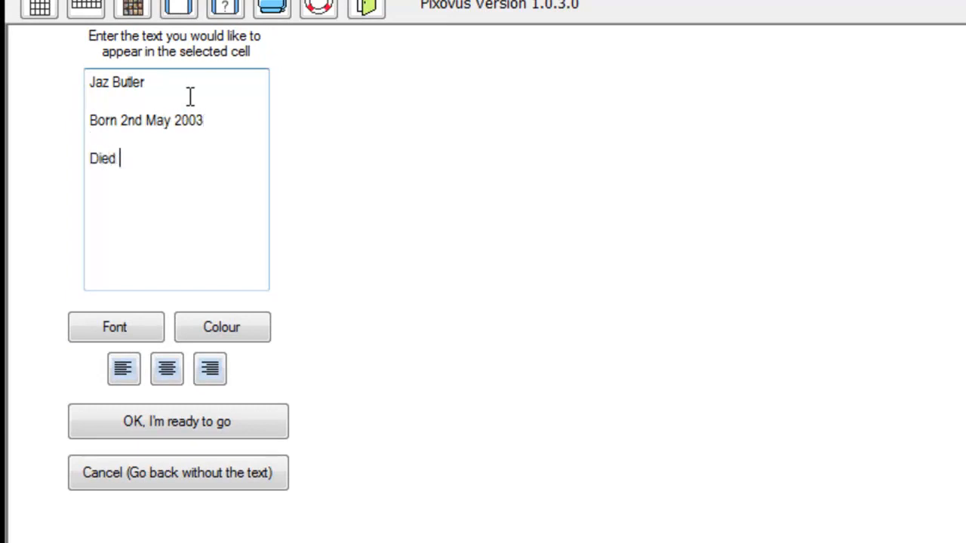
{"action": "type", "text": "30th Jan "}
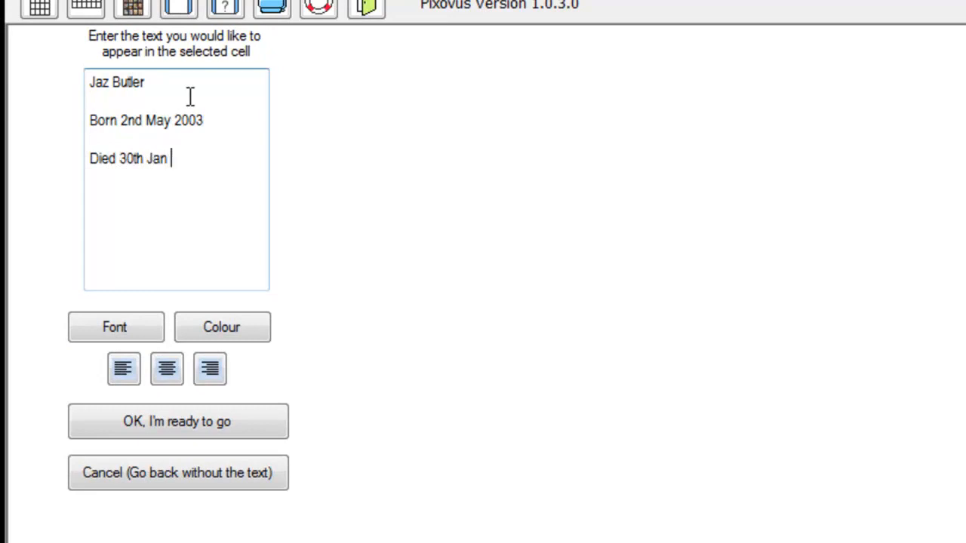
{"action": "type", "text": "2018"}
Format all of the cell text in Arial Bold, size 12.
{"action": "left_click_drag", "start_coordinate": [239, 158], "coordinate": [75, 81]}
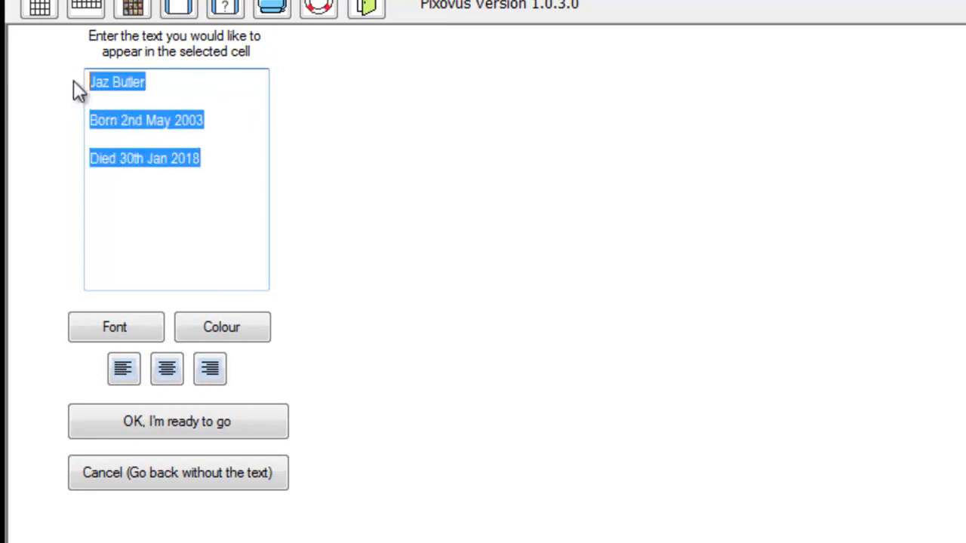
{"action": "left_click", "coordinate": [120, 329]}
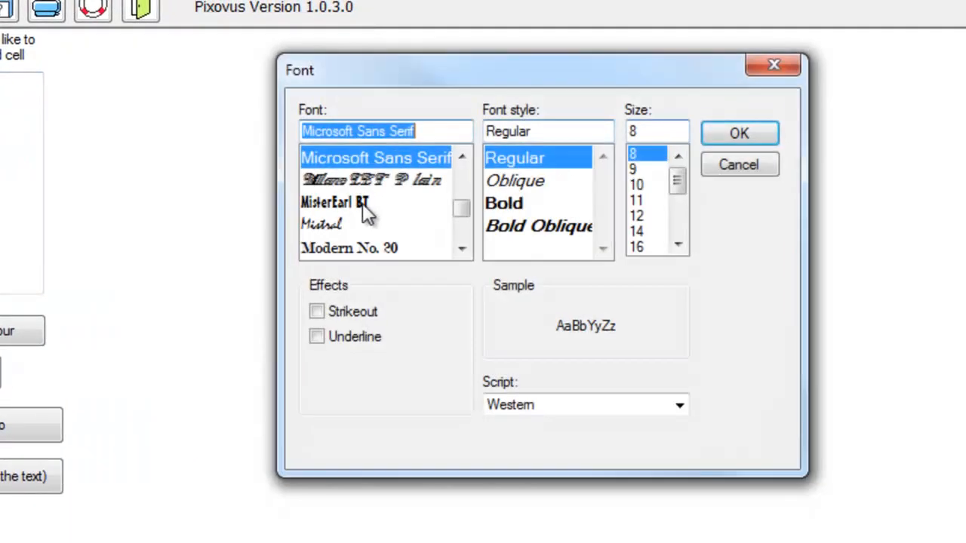
{"action": "left_click_drag", "start_coordinate": [467, 202], "coordinate": [458, 175]}
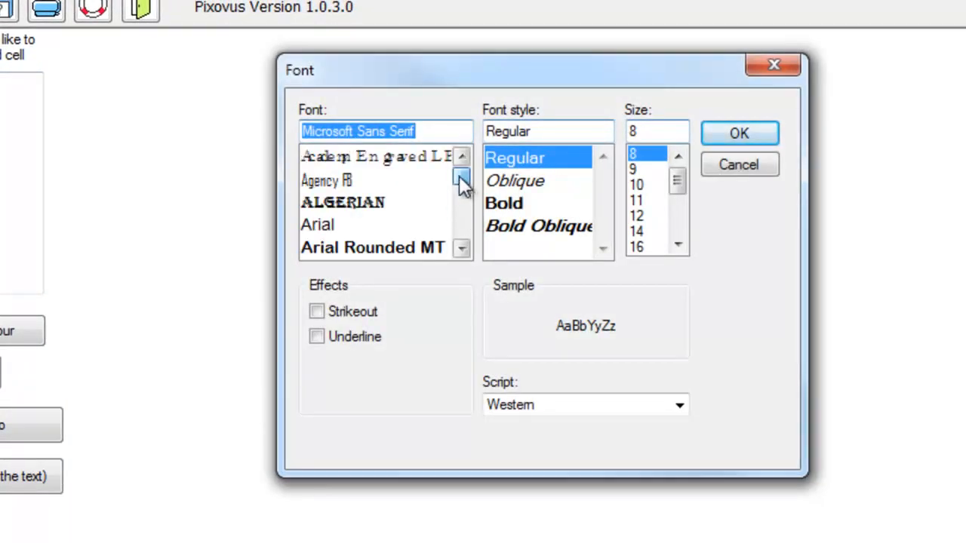
{"action": "left_click", "coordinate": [326, 226]}
{"action": "left_click_drag", "start_coordinate": [599, 189], "coordinate": [604, 211]}
{"action": "left_click", "coordinate": [516, 225]}
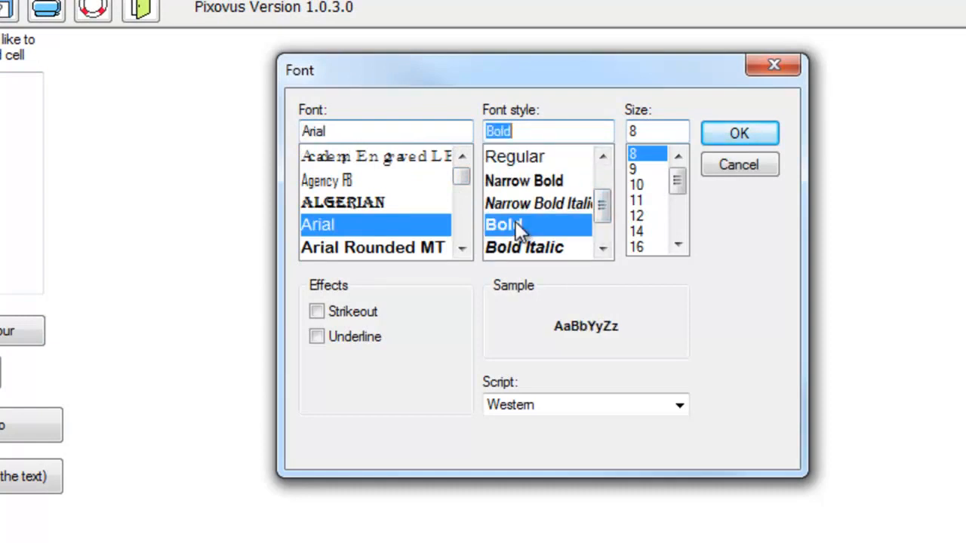
{"action": "left_click", "coordinate": [641, 215]}
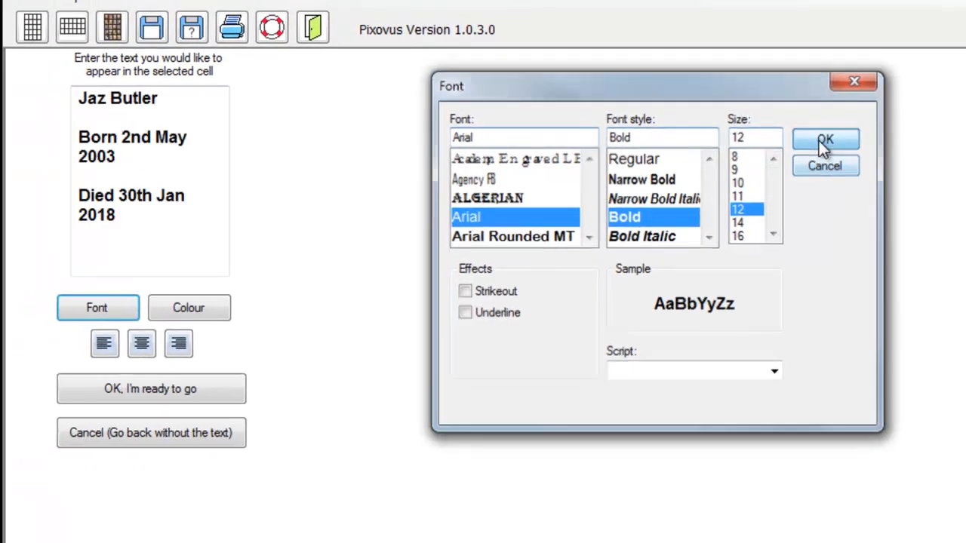
{"action": "left_click", "coordinate": [823, 144]}
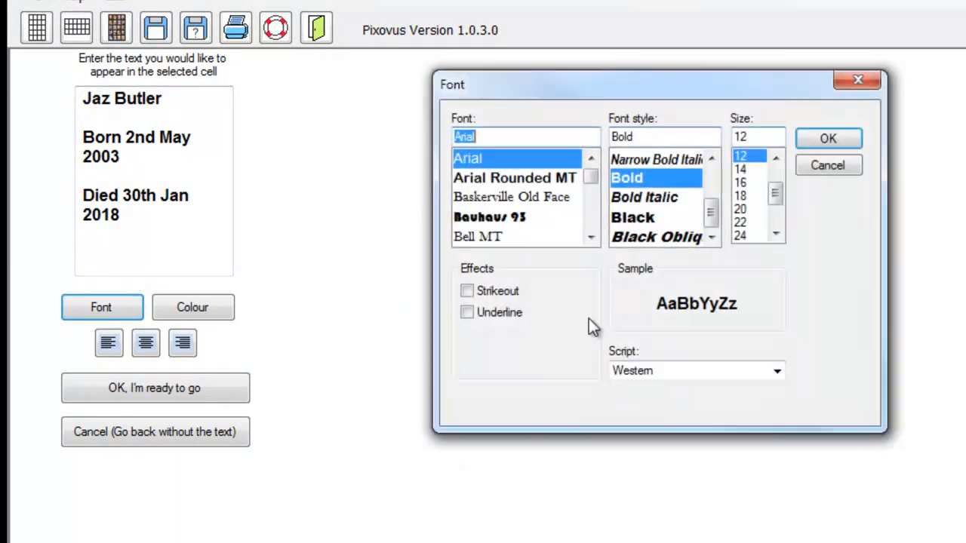
Set the text size to 14 and insert a blank line above the dog's name.
{"action": "left_click", "coordinate": [743, 169]}
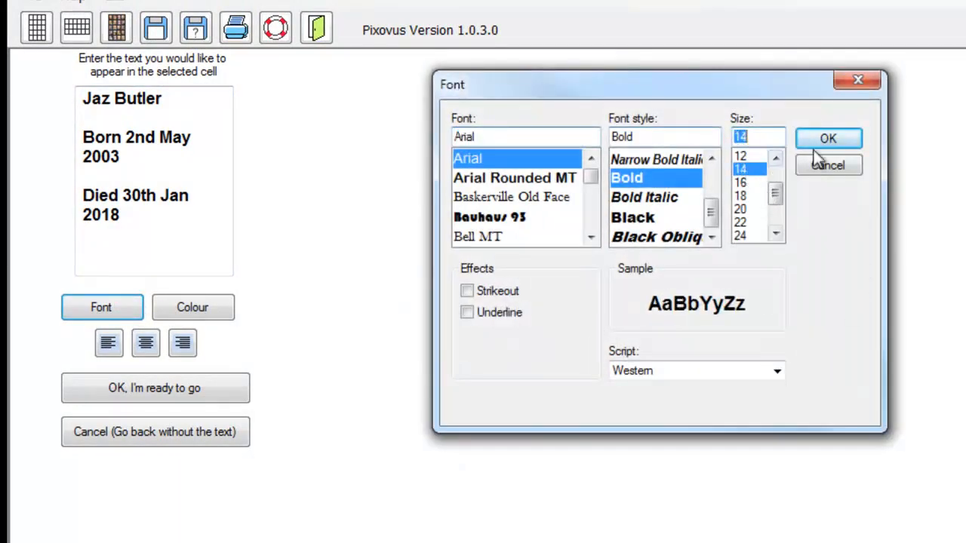
{"action": "left_click", "coordinate": [828, 139]}
{"action": "left_click", "coordinate": [85, 100]}
{"action": "key", "text": "Return"}
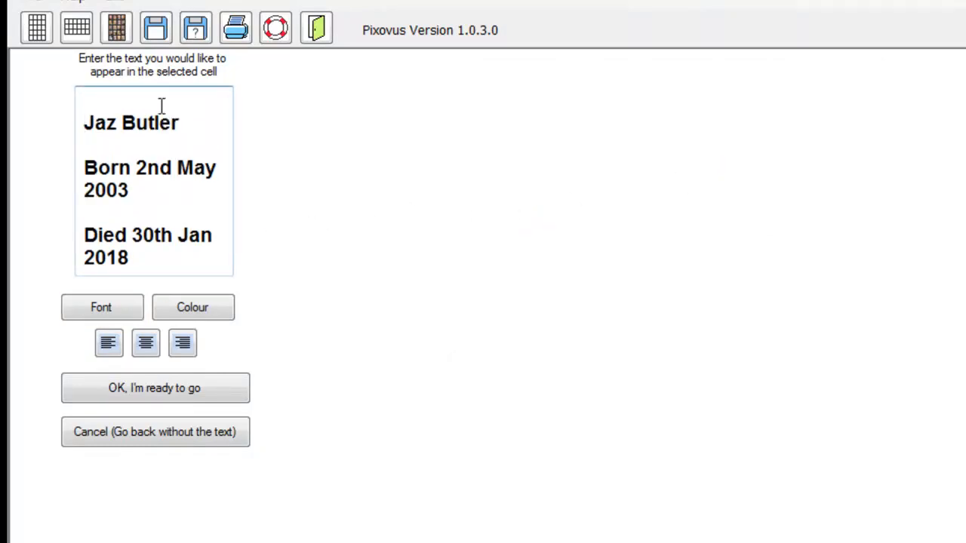
Centre-align the cell text and insert it into the pixovus at row 5, column 1.
{"action": "left_click", "coordinate": [147, 347]}
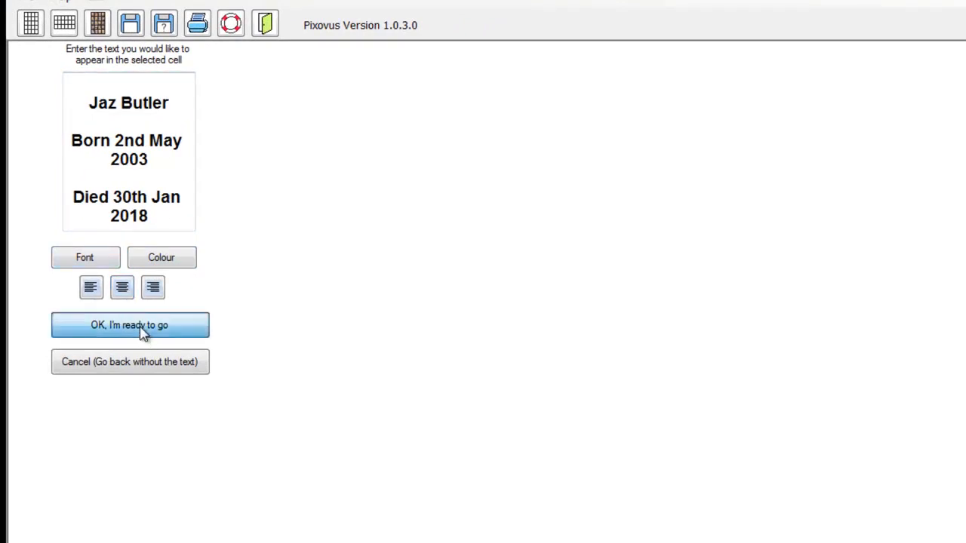
{"action": "left_click", "coordinate": [141, 329]}
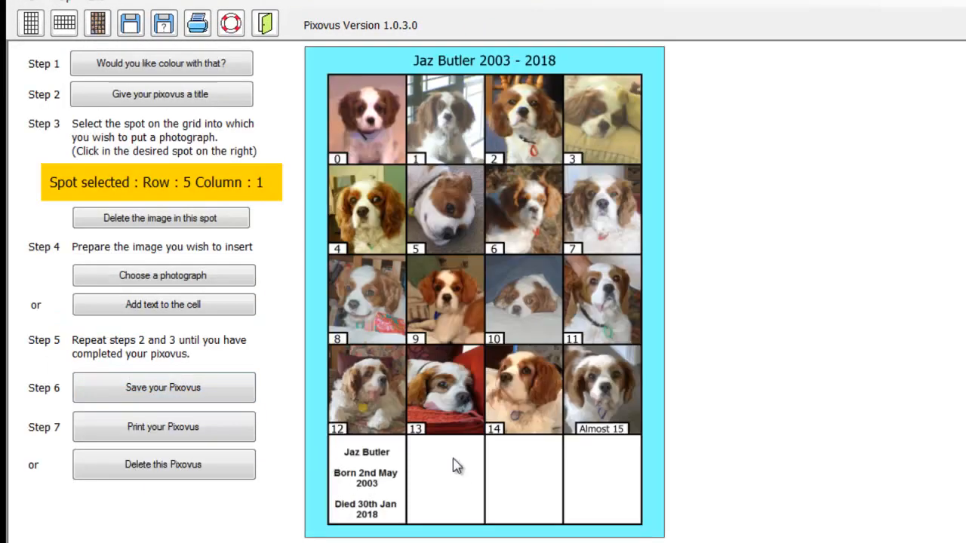
Save the pixovus as the Tif file Jaz.tif in the Pixovus Pictures folder, replacing the existing file.
{"action": "left_click", "coordinate": [185, 389]}
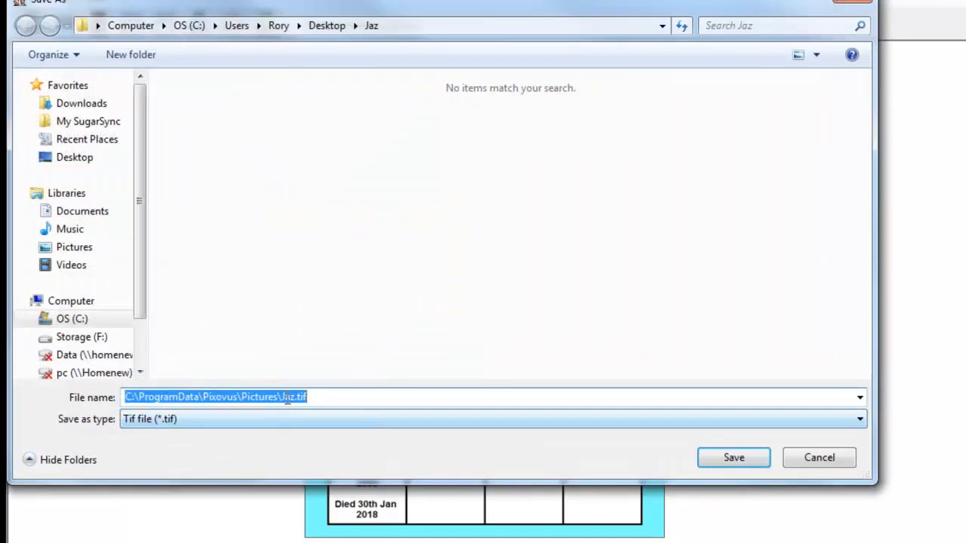
{"action": "left_click", "coordinate": [733, 459]}
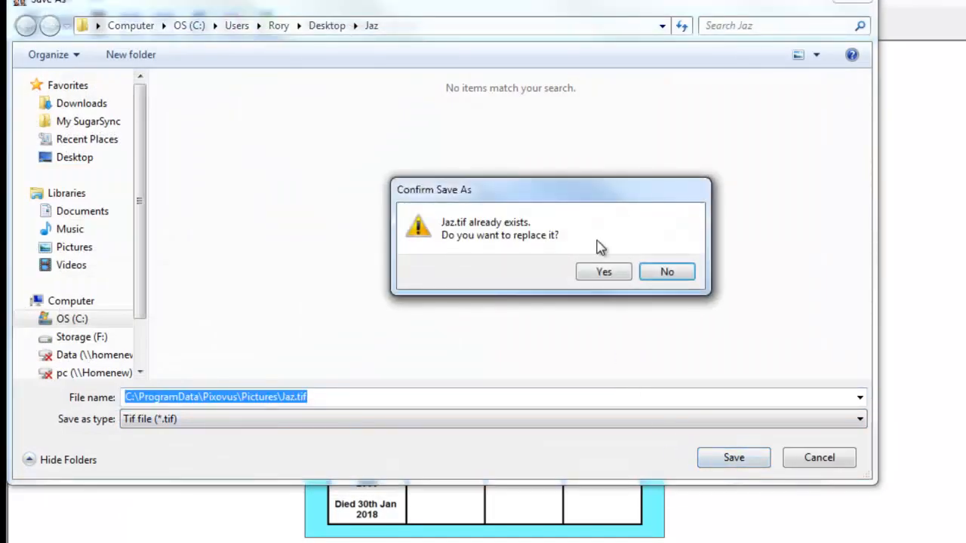
{"action": "left_click", "coordinate": [604, 275]}
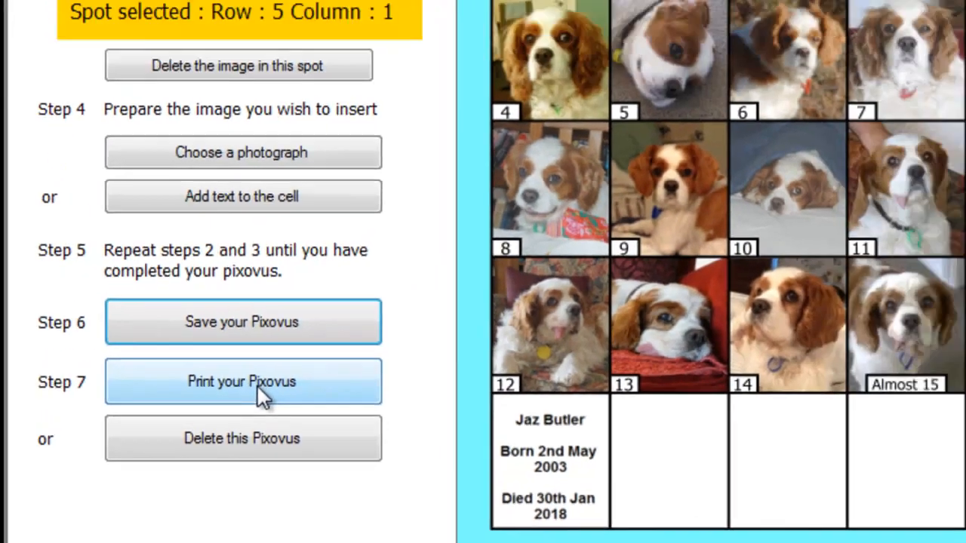
Preview the saved pixovus Jaz.tif for printing and close the print view.
{"action": "left_click", "coordinate": [315, 338]}
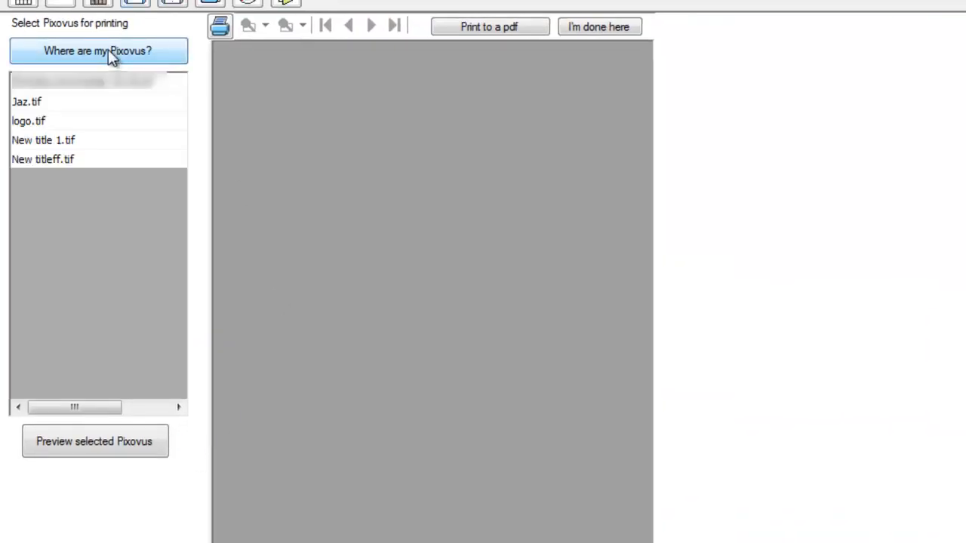
{"action": "left_click", "coordinate": [34, 106]}
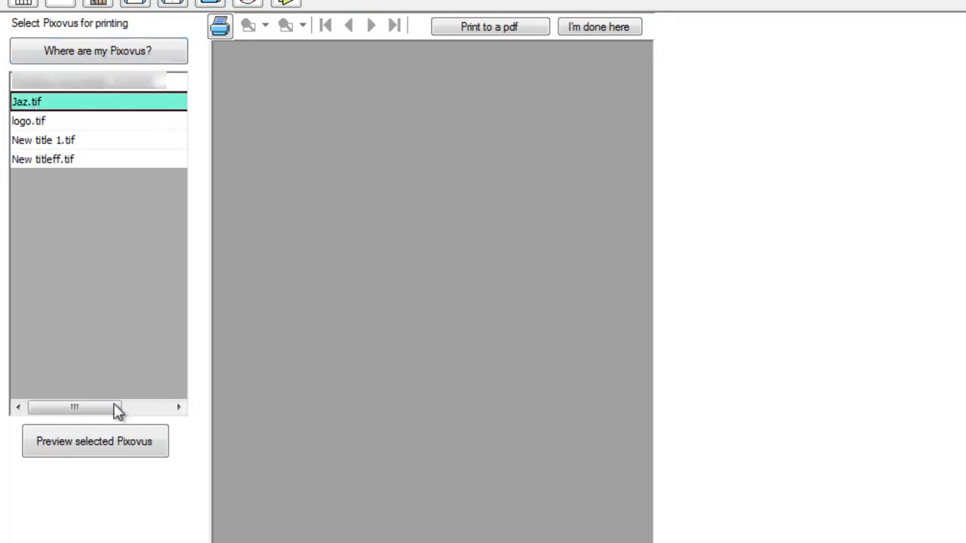
{"action": "left_click", "coordinate": [109, 446]}
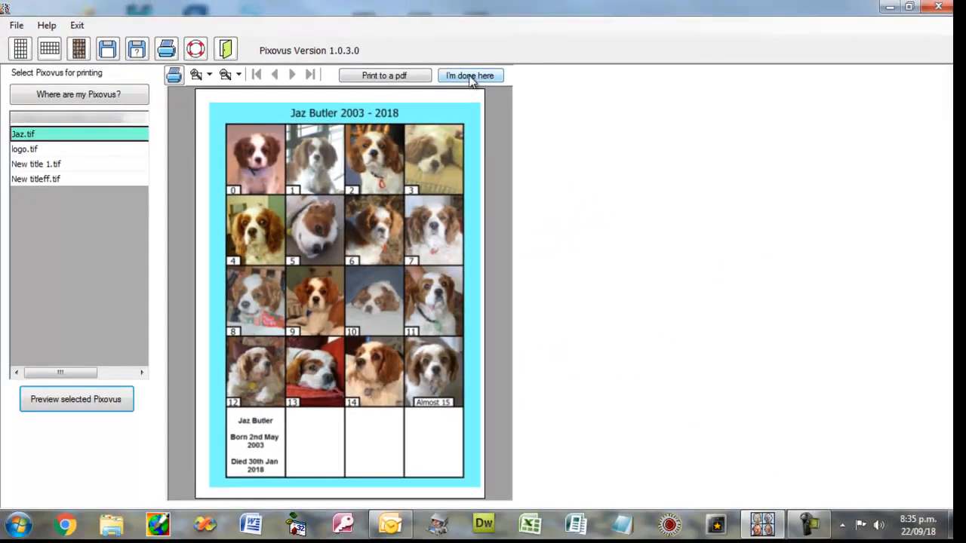
{"action": "left_click", "coordinate": [469, 76]}
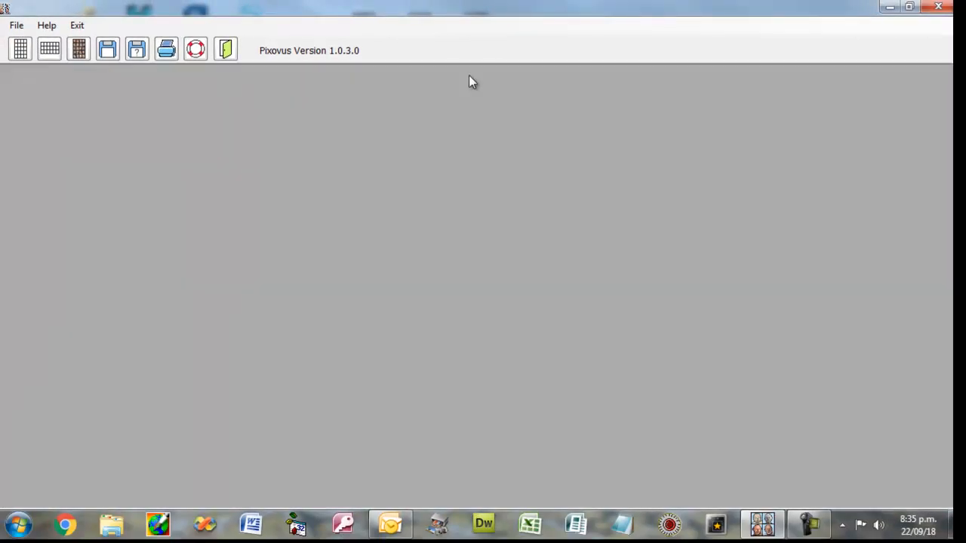